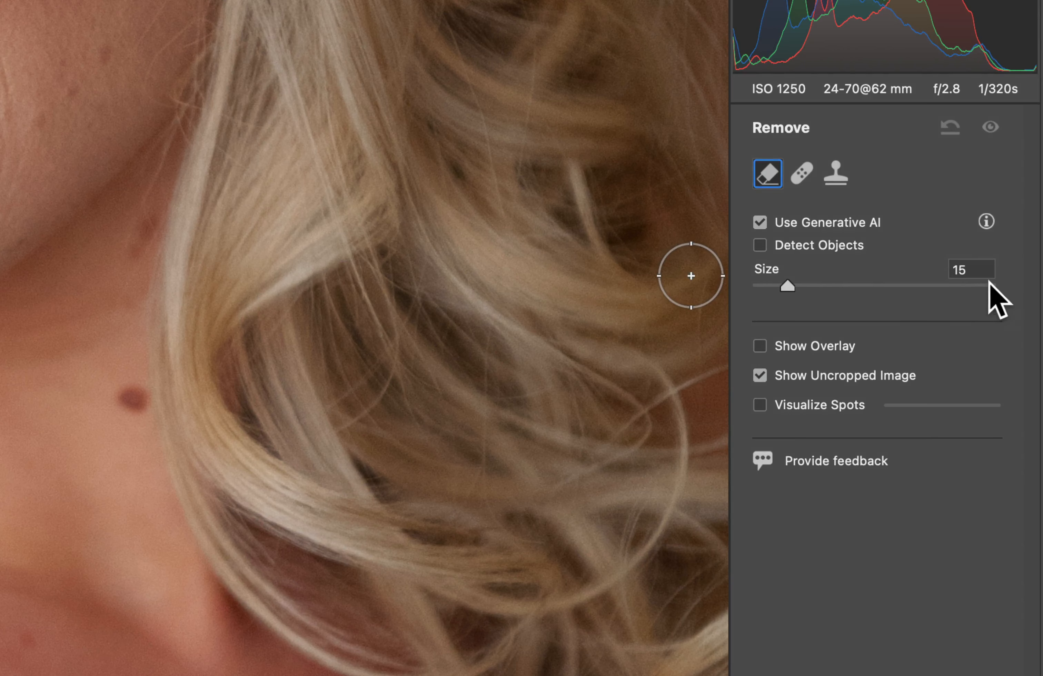
Set the Remove brush size to 15, remove the dark mole on the neck with generative AI, and check another variation.
click(977, 271)
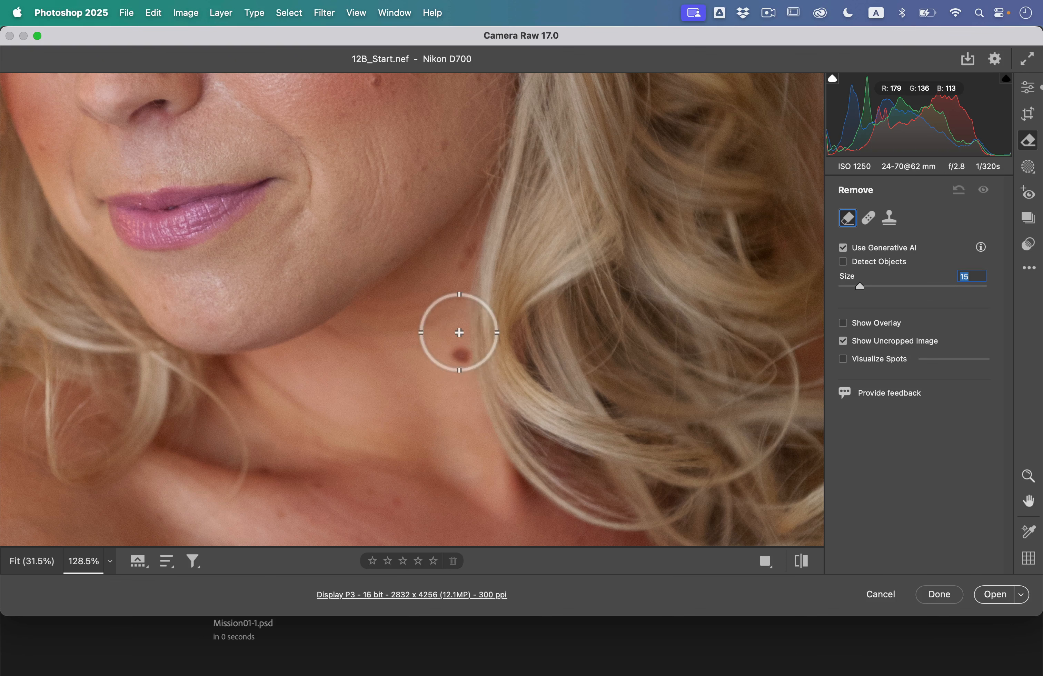
drag(459, 333, 466, 388)
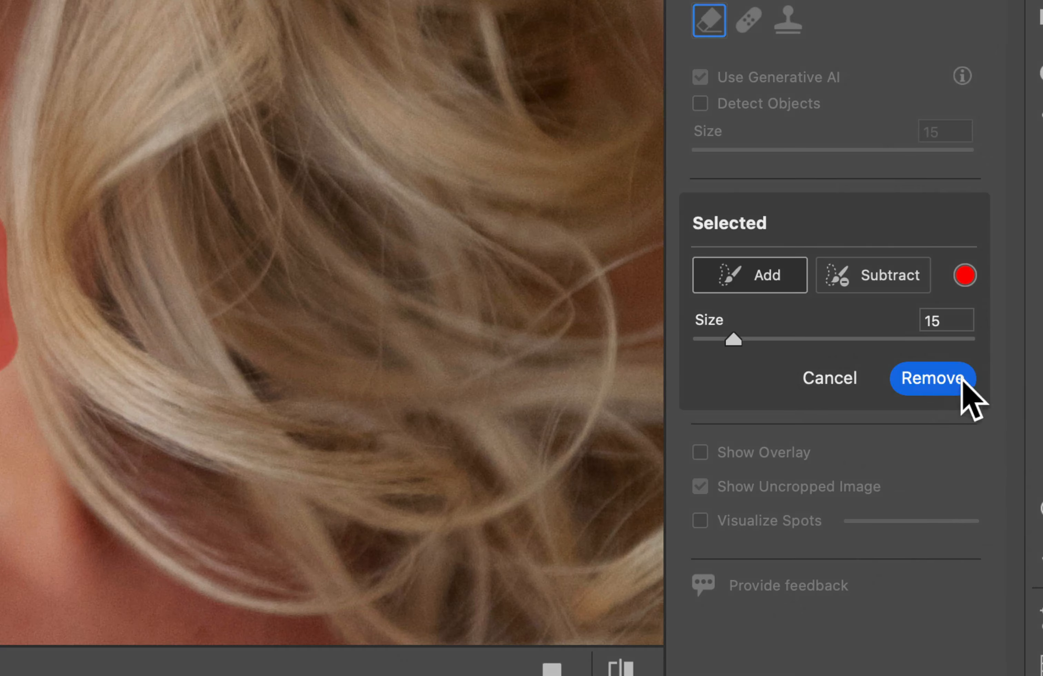
click(969, 409)
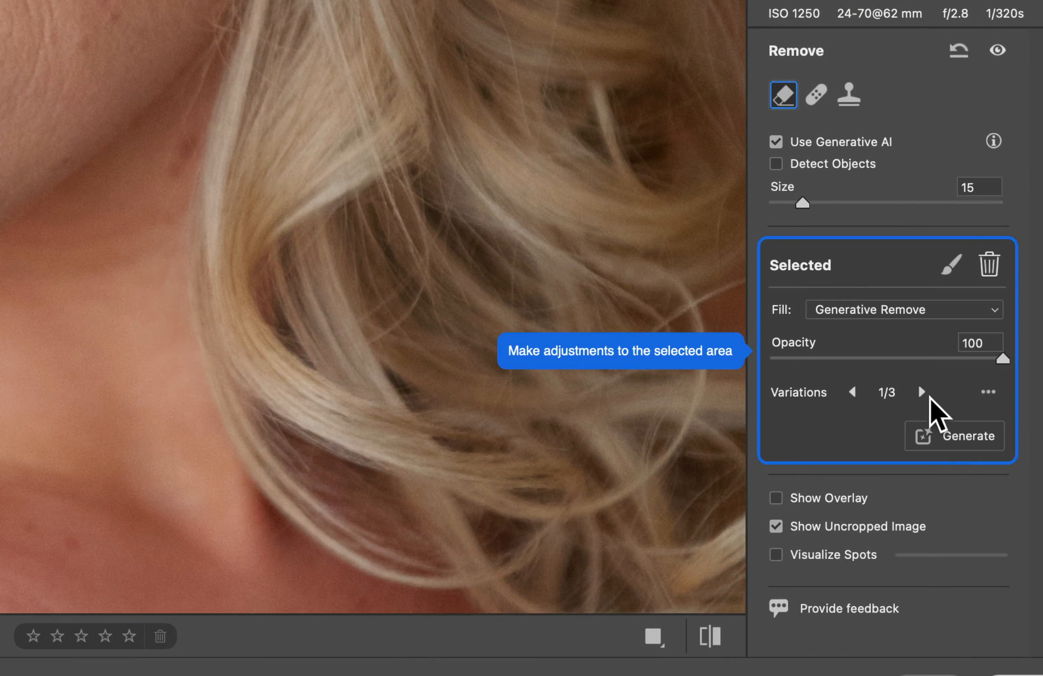
click(936, 406)
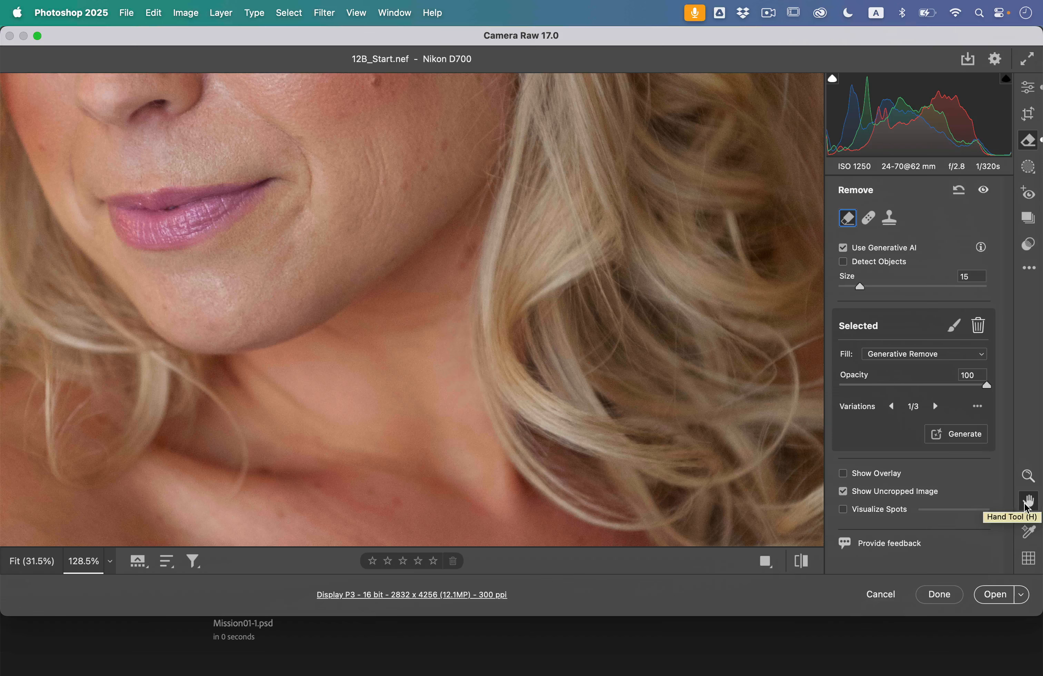
Remove the blemishes on both cheeks and the nose together with generative AI, using a Remove brush size of 10.
click(1030, 503)
drag(463, 216, 509, 423)
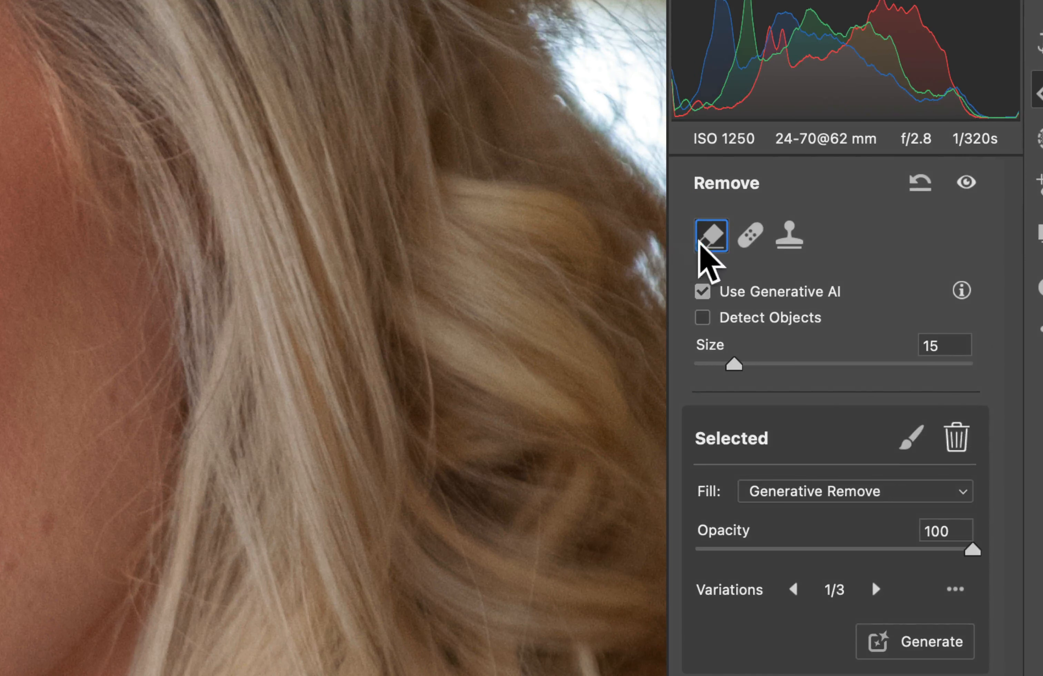
click(848, 219)
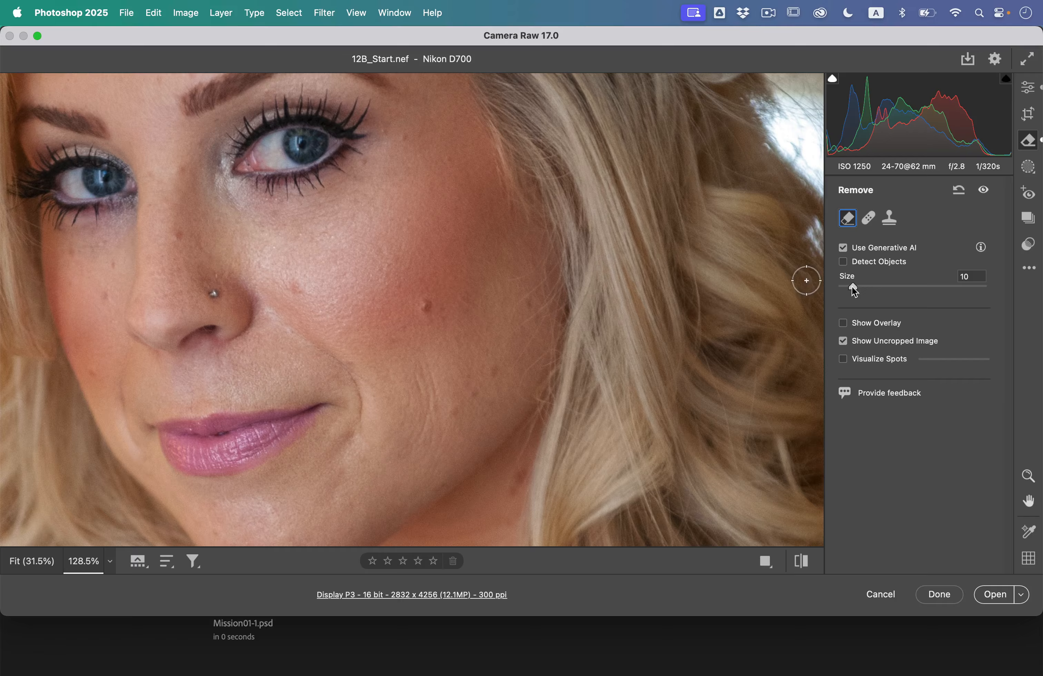
mouse_move(422, 305)
mouse_down()
mouse_move(426, 316)
mouse_move(431, 304)
mouse_up()
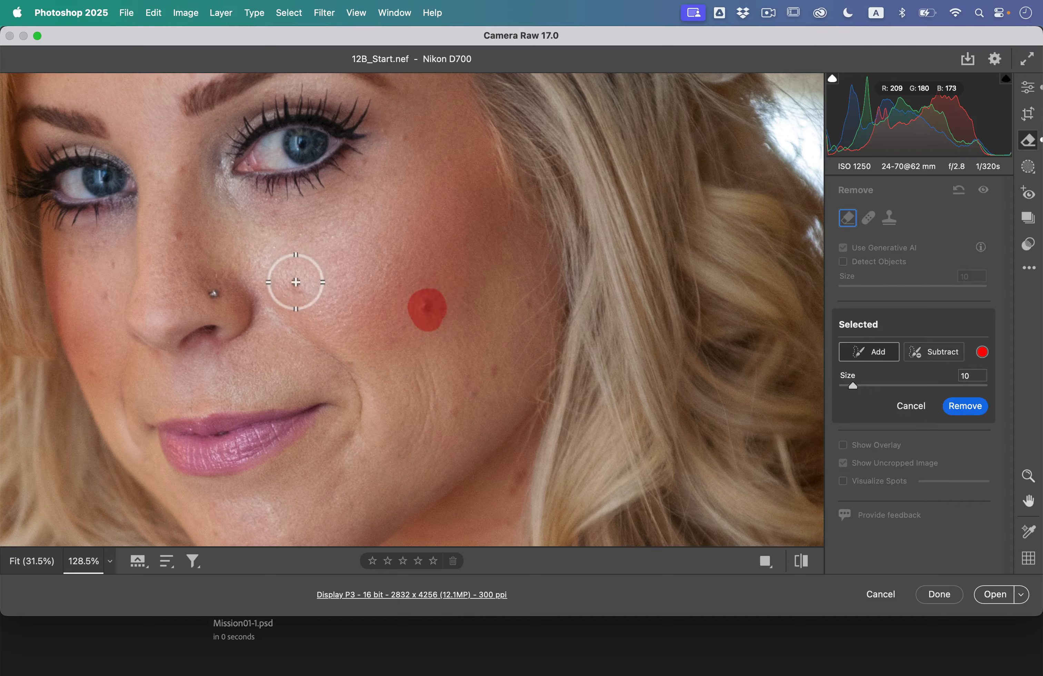
drag(296, 282, 295, 291)
drag(493, 365, 479, 400)
click(459, 409)
click(104, 301)
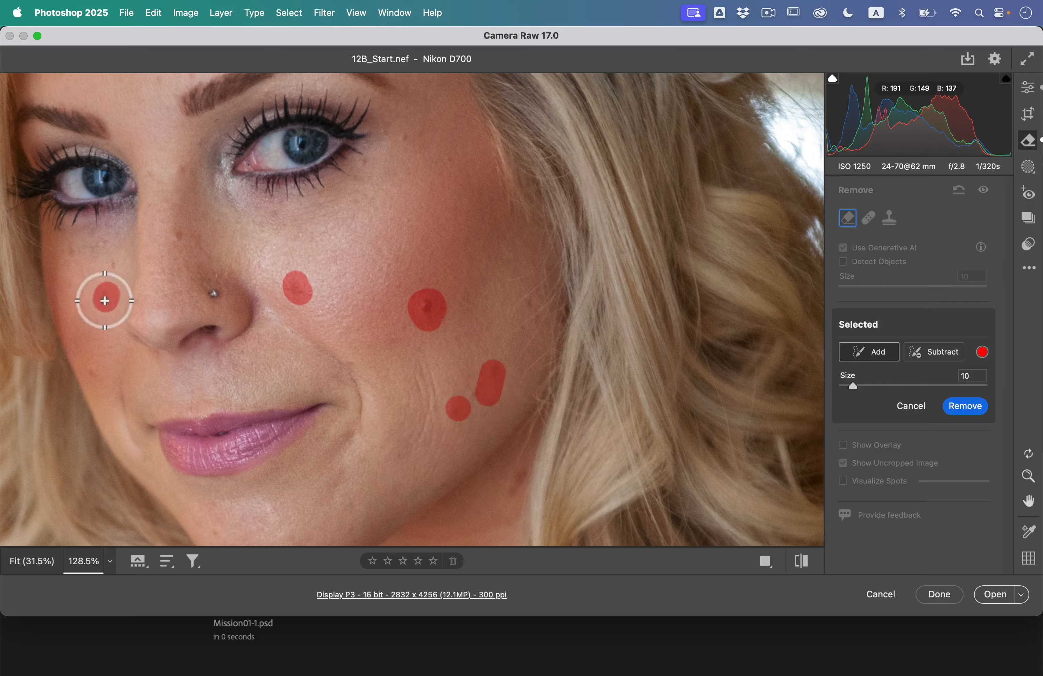
click(112, 264)
click(182, 237)
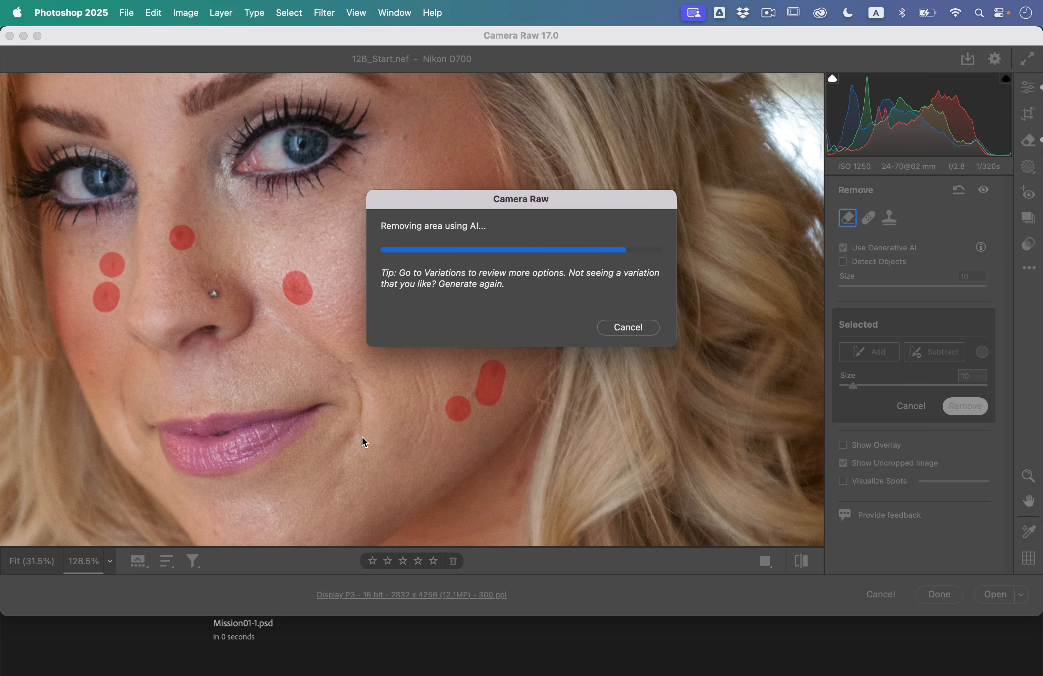
Create a brush mask for retouching the eyes with size 2, feather 100, flow 50 and density 100.
key(h)
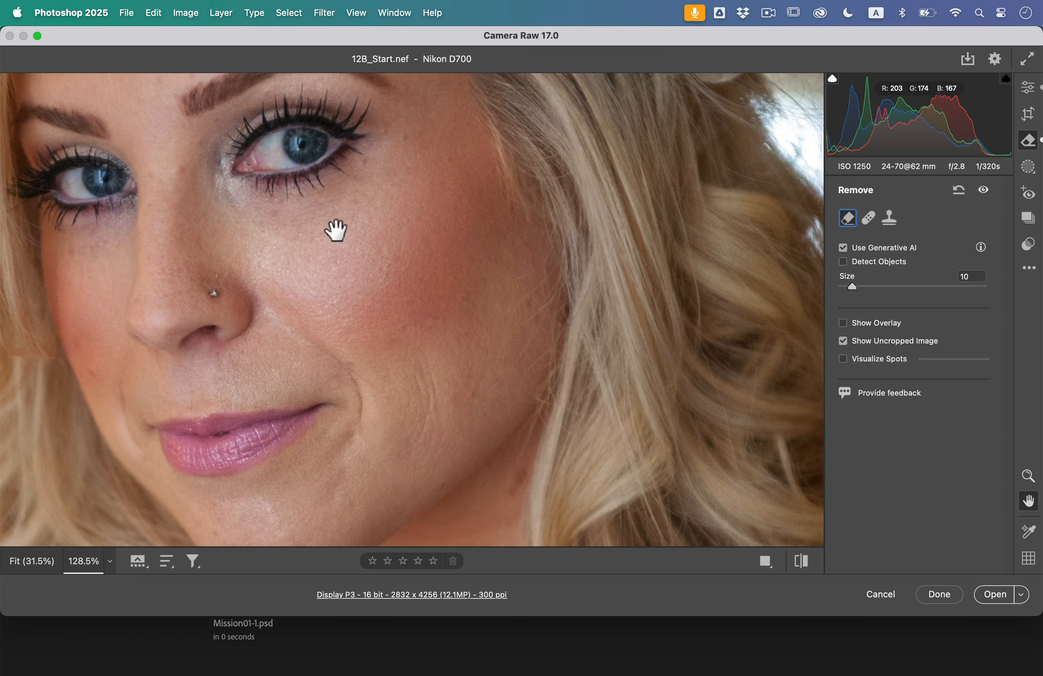
drag(338, 229, 395, 396)
key(super+0)
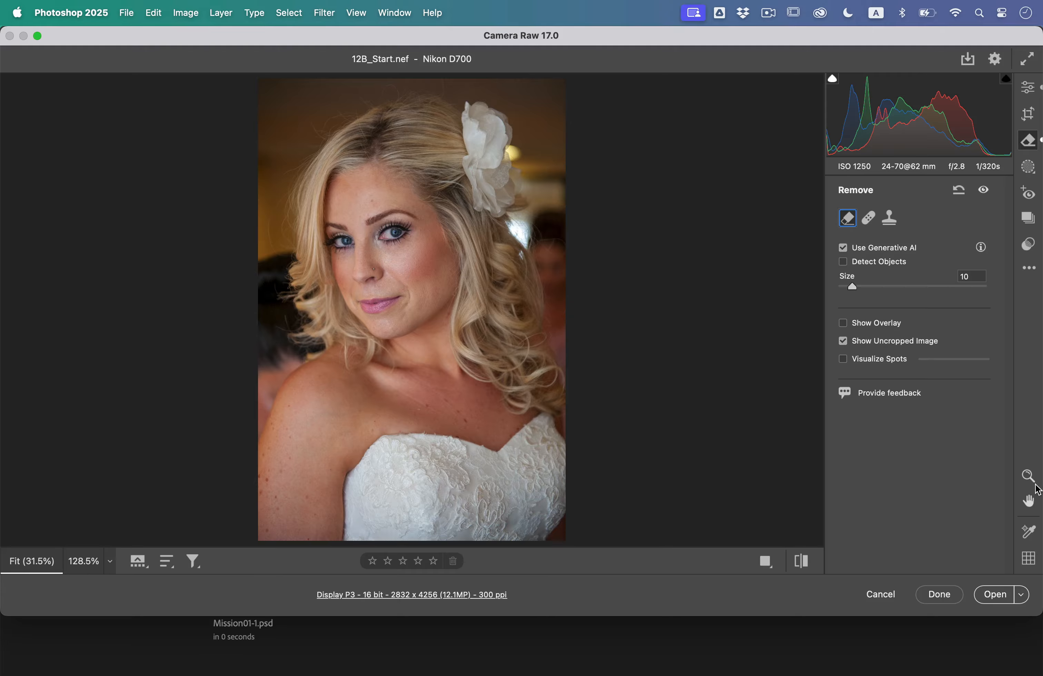
drag(363, 239, 509, 324)
key(space)
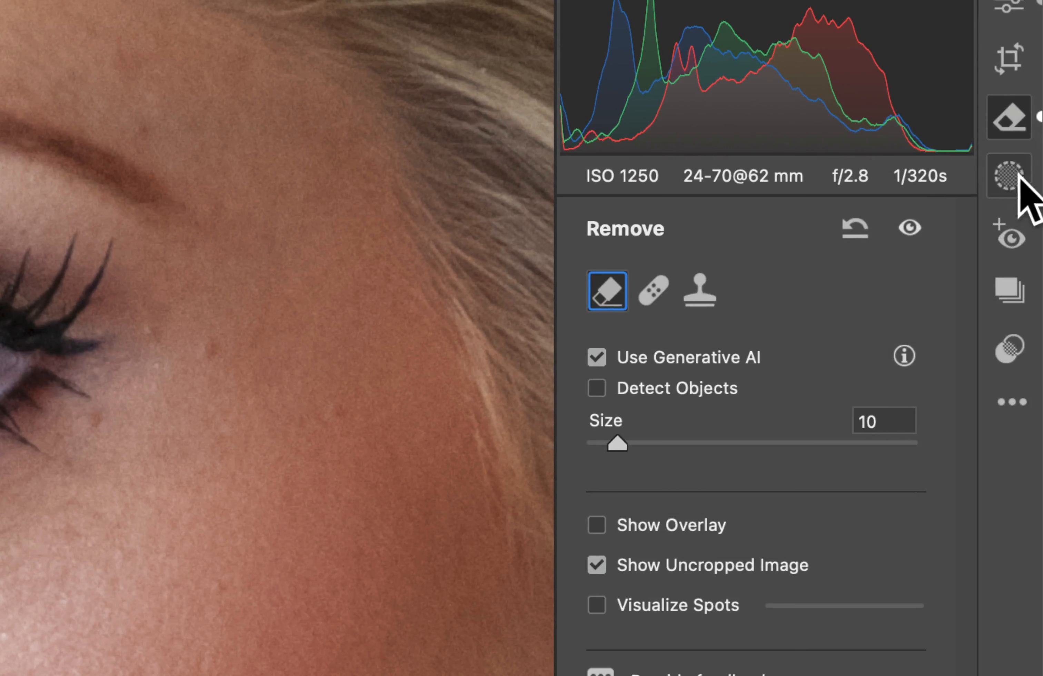
click(1006, 176)
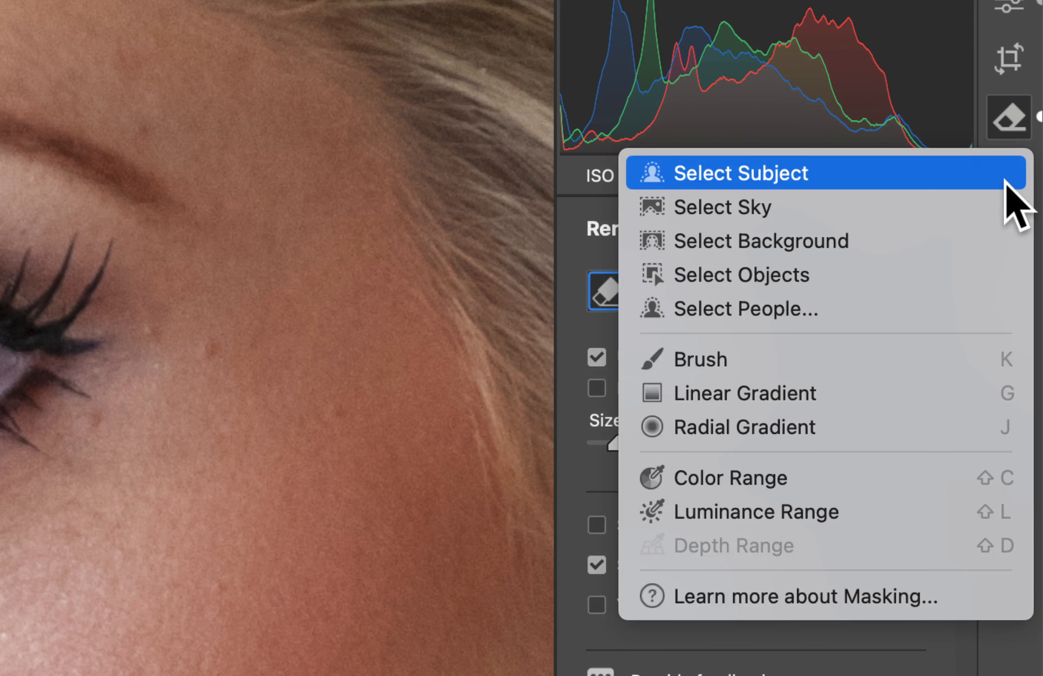
click(738, 358)
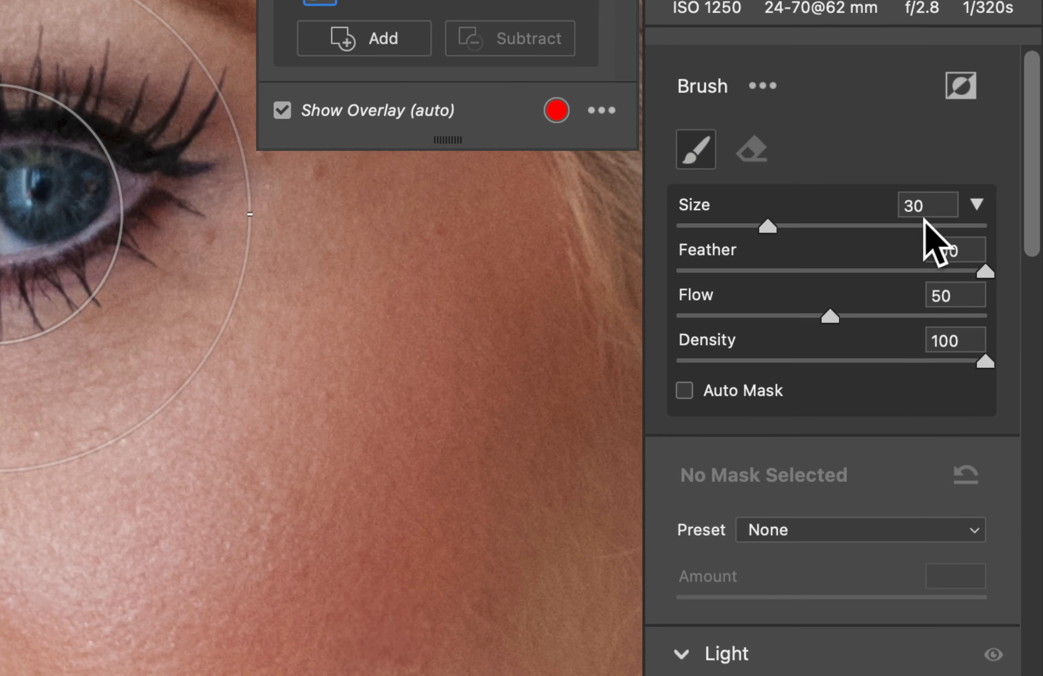
click(922, 206)
text(2)
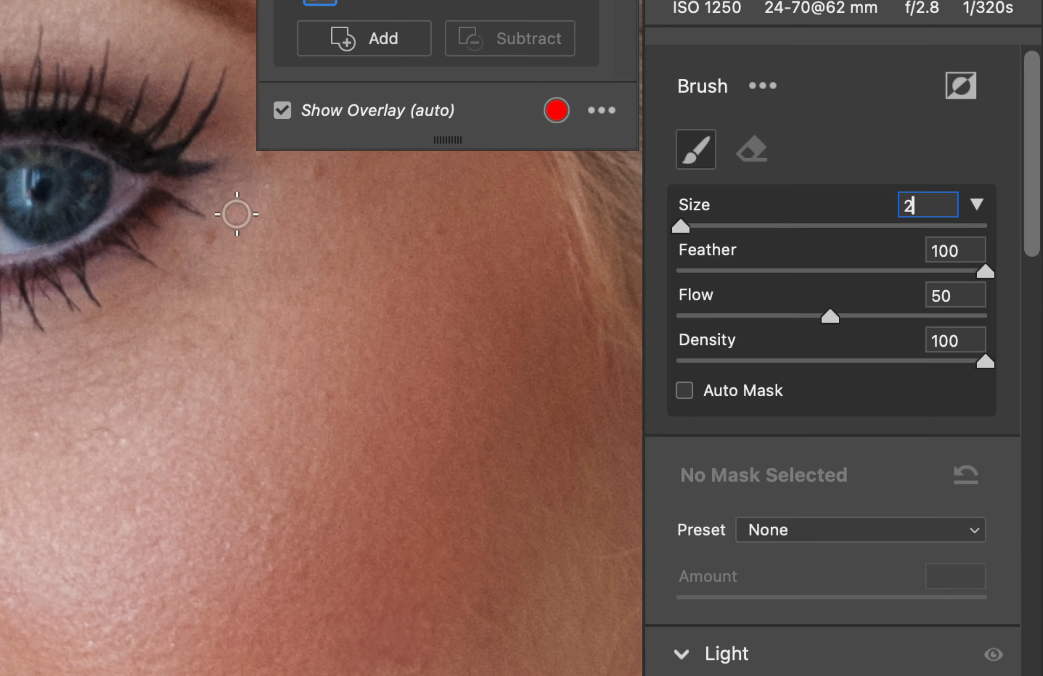
key(Tab)
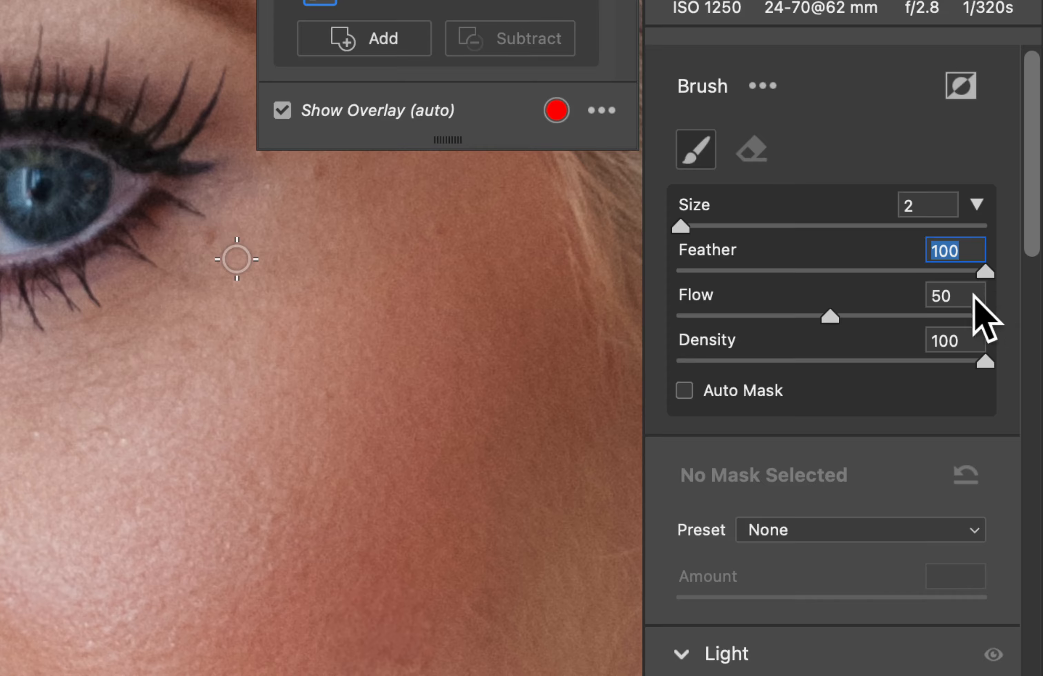
click(973, 295)
click(958, 341)
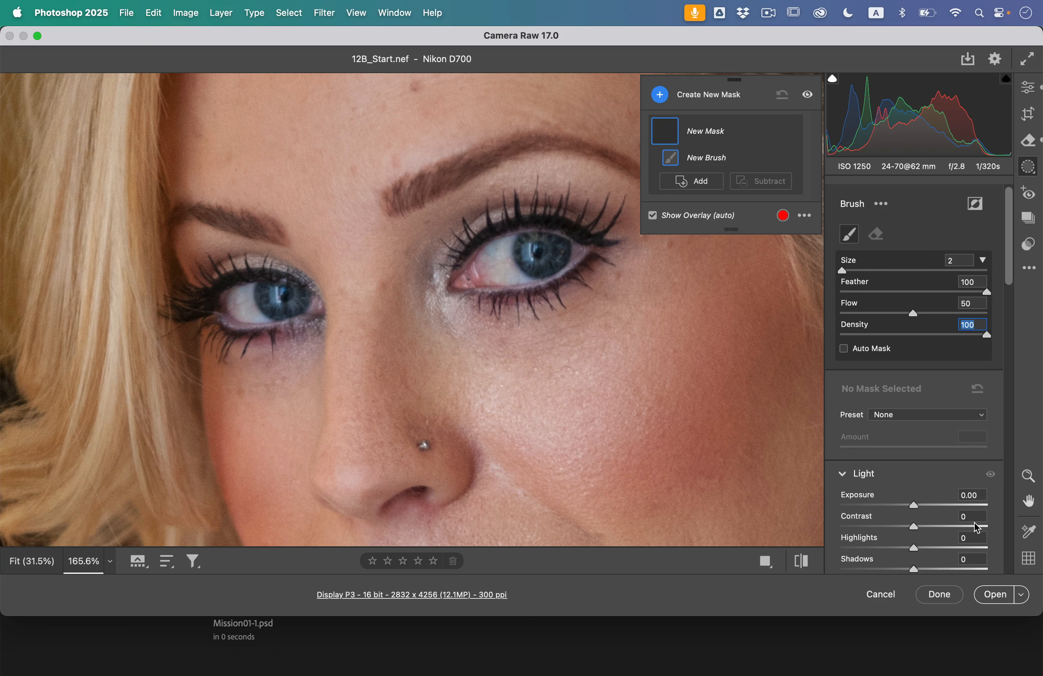
Set the brush mask's saturation to +70 and paint over the irises of both eyes.
scroll(927, 500, down, 10)
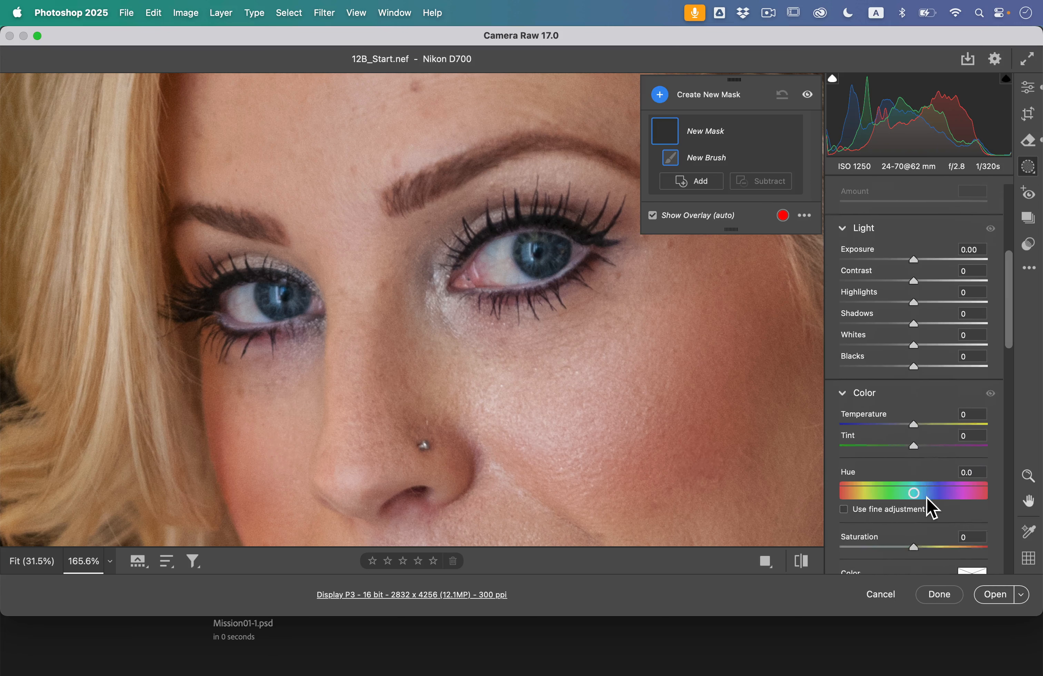
scroll(932, 509, down, 5)
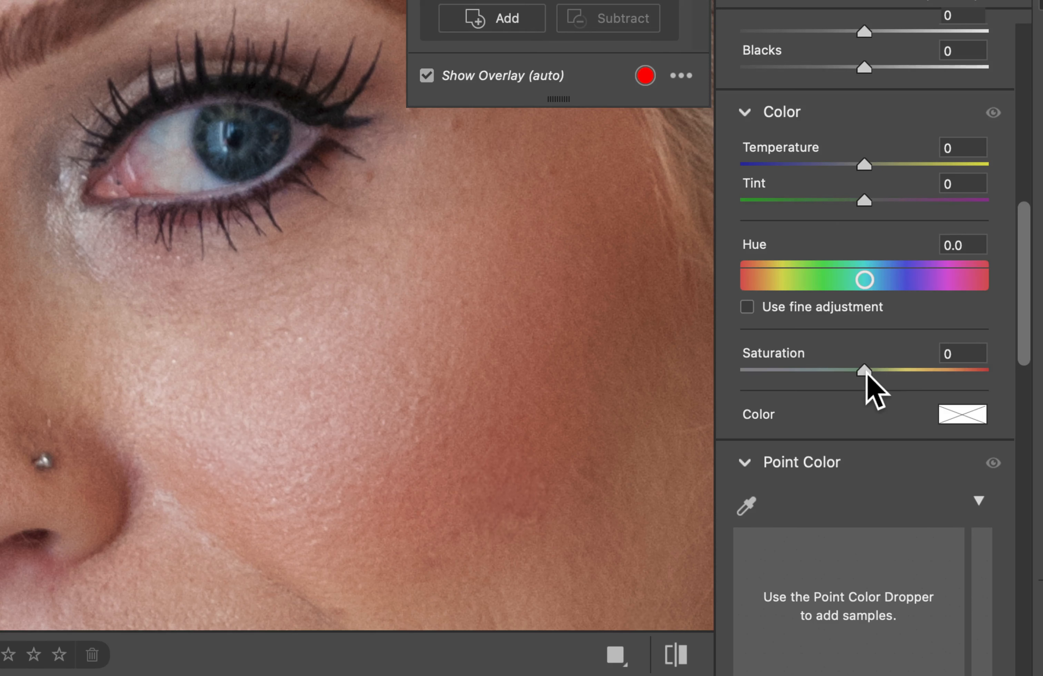
drag(865, 371, 951, 380)
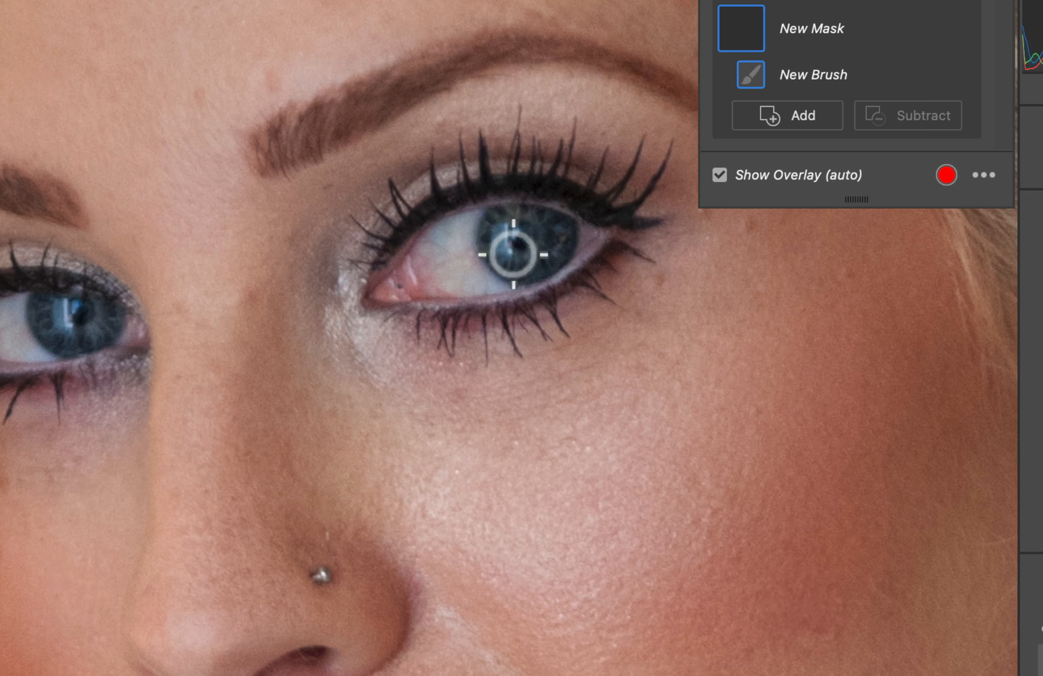
mouse_move(534, 263)
mouse_down()
mouse_move(552, 242)
mouse_move(511, 221)
mouse_move(494, 229)
mouse_move(505, 252)
mouse_move(540, 237)
mouse_move(556, 263)
mouse_move(532, 240)
mouse_move(542, 236)
mouse_move(544, 262)
mouse_move(524, 242)
mouse_move(540, 272)
mouse_up()
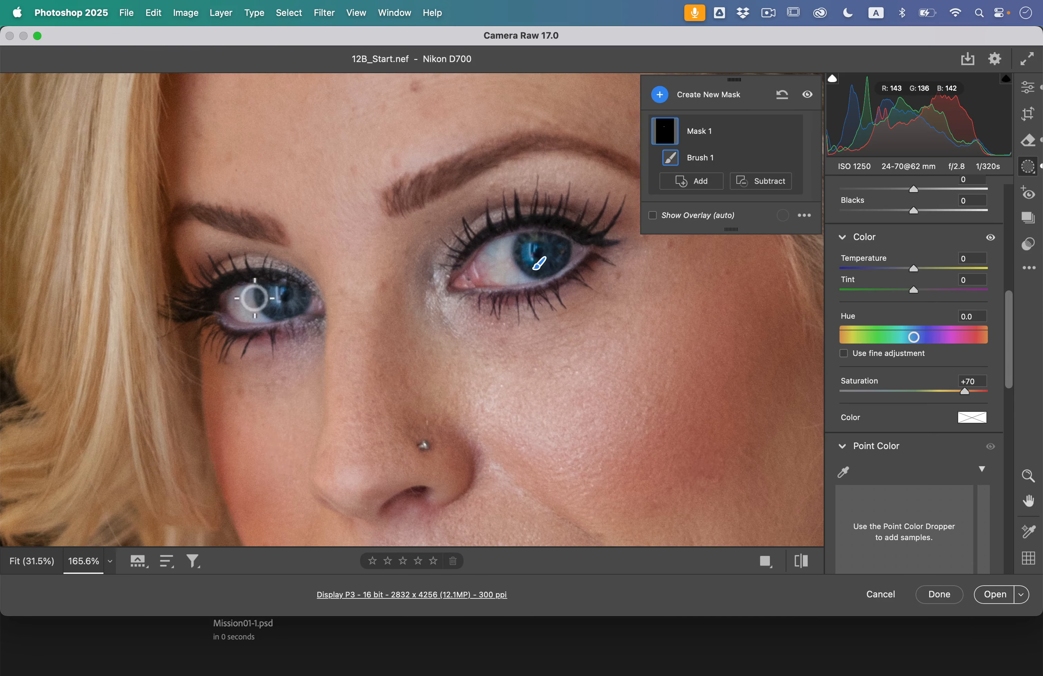
drag(264, 304, 294, 303)
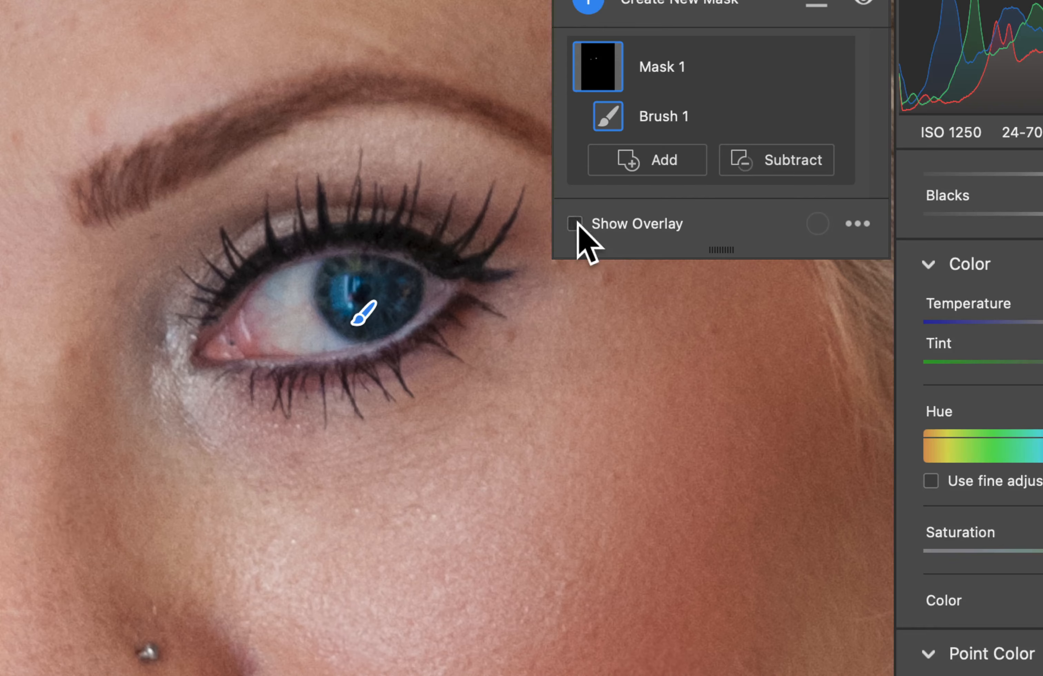
Show the mask overlay, fill in the missed parts of the irises, and hide the overlay.
click(629, 217)
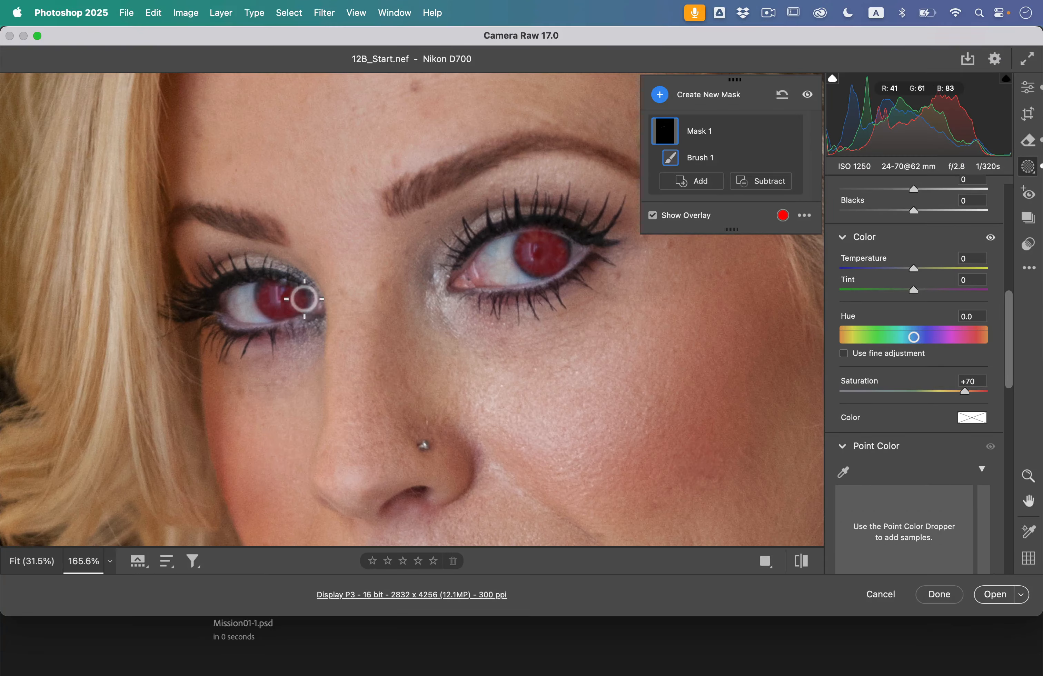
mouse_move(549, 246)
mouse_down()
mouse_move(532, 265)
mouse_move(543, 271)
mouse_move(563, 245)
mouse_move(531, 242)
mouse_move(525, 262)
mouse_move(551, 259)
mouse_up()
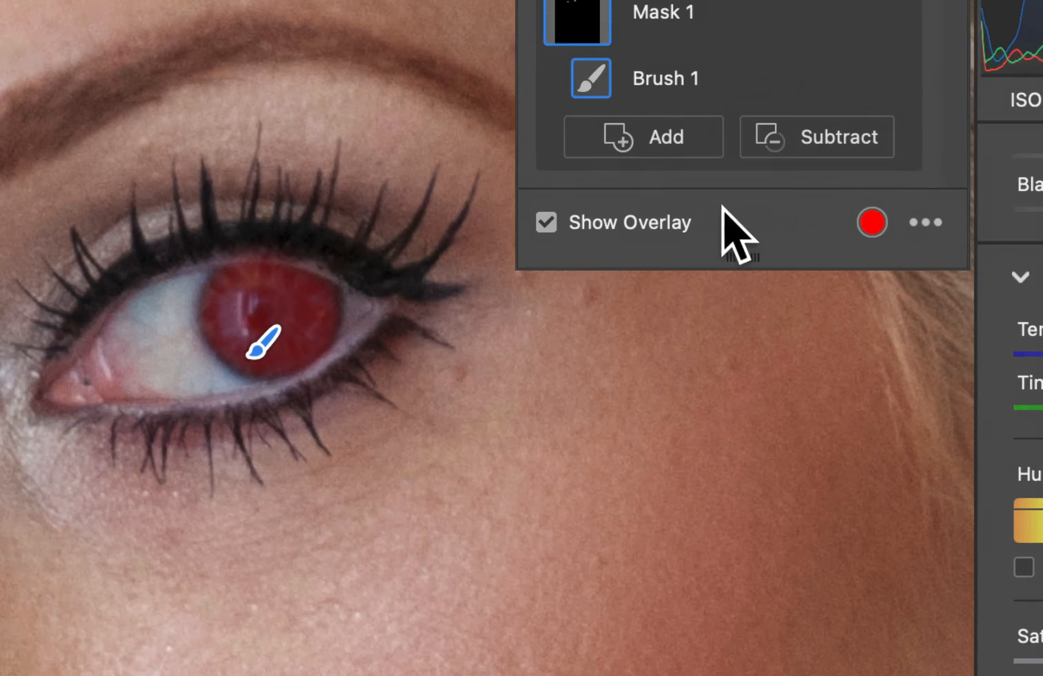
click(546, 222)
click(546, 222)
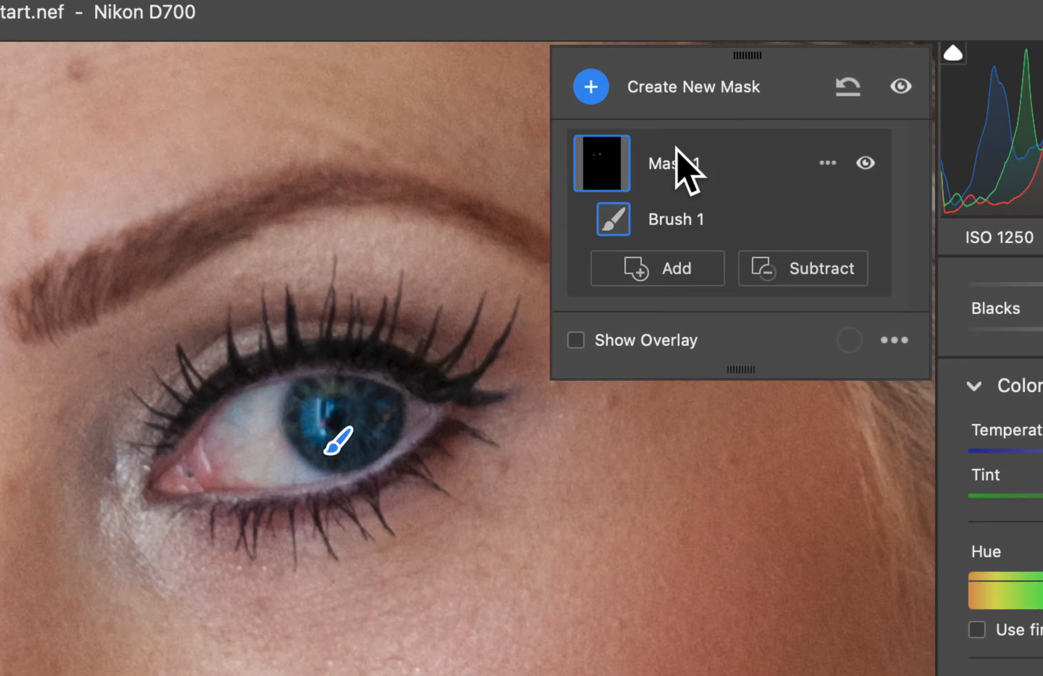
Rename the iris mask as Eye Iriss.
double_click(699, 130)
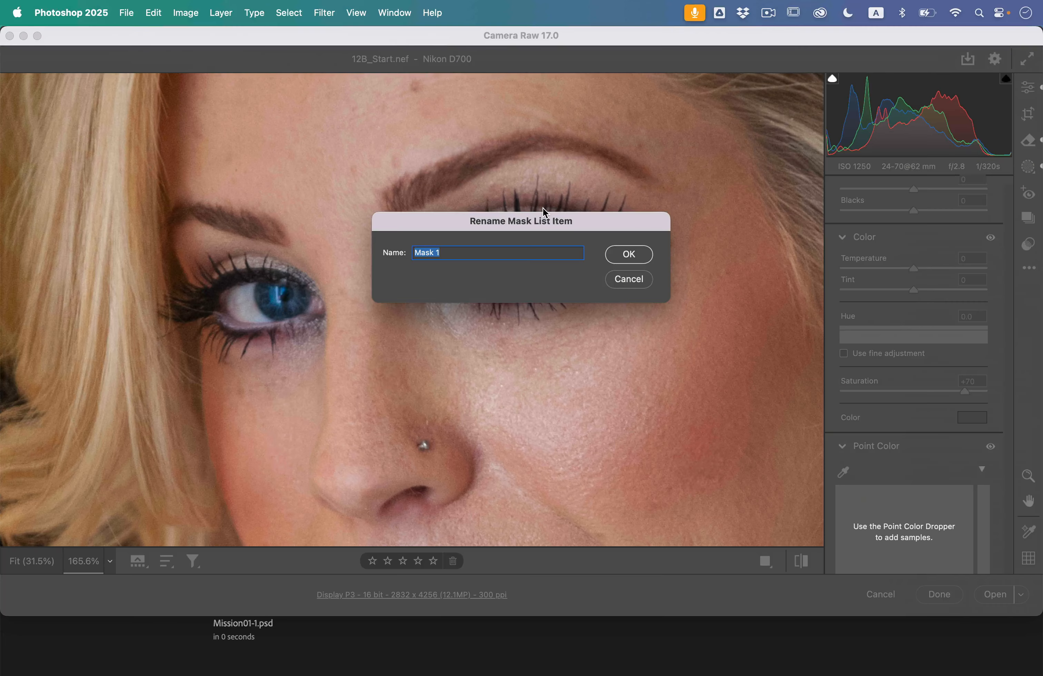
text(Eye Iriss)
key(BackSpace)
key(Return)
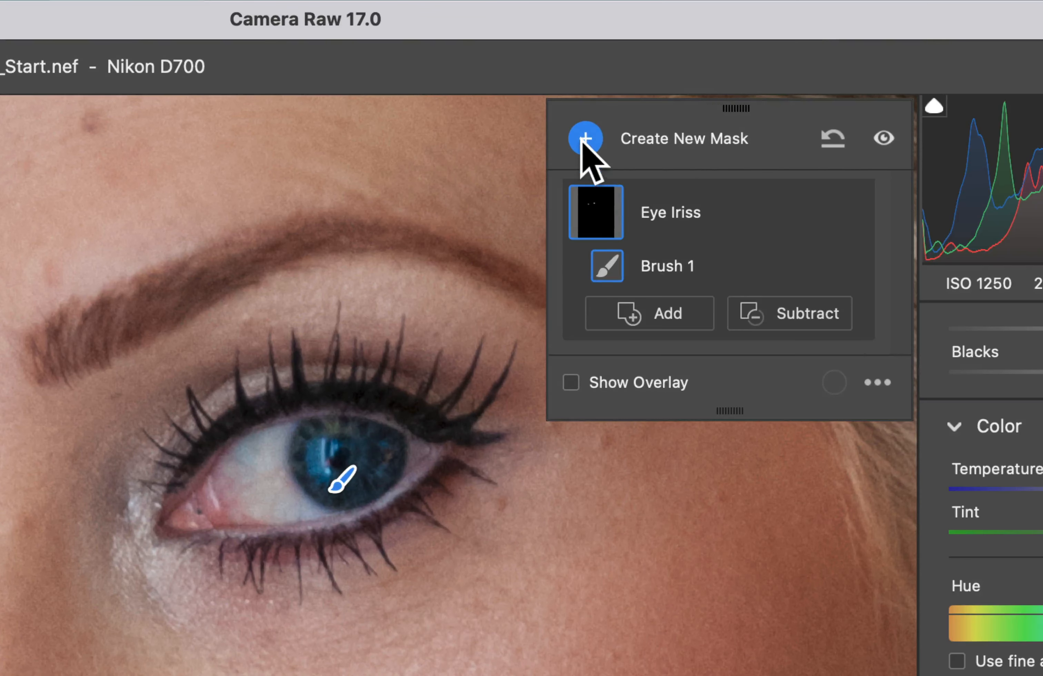
Add a second brush mask and set its saturation to -50.
click(660, 95)
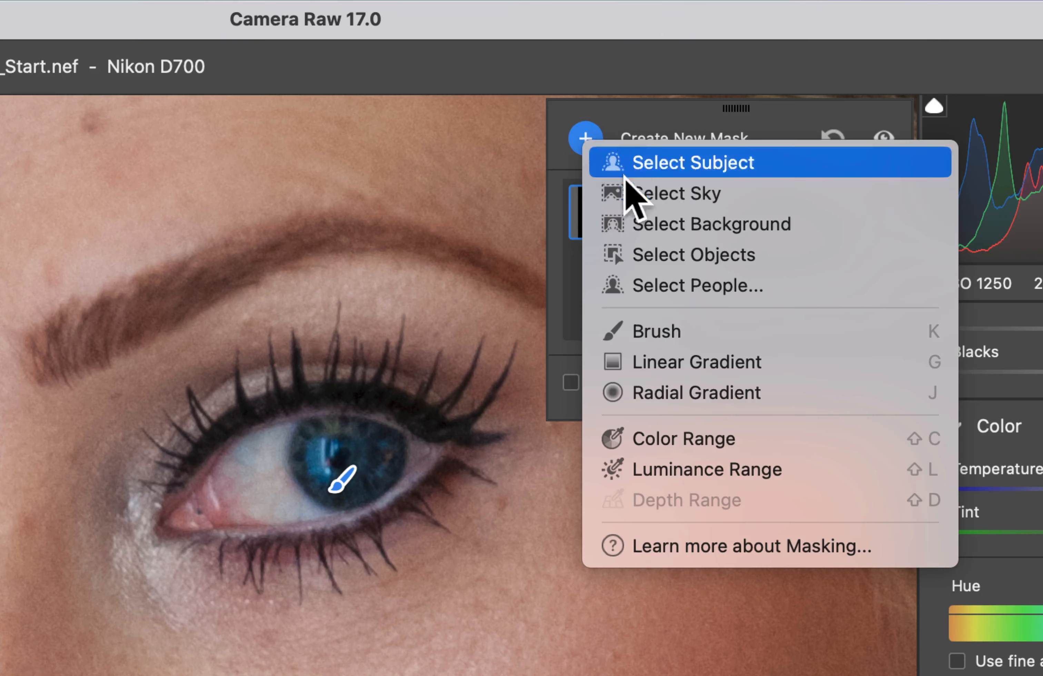
click(675, 139)
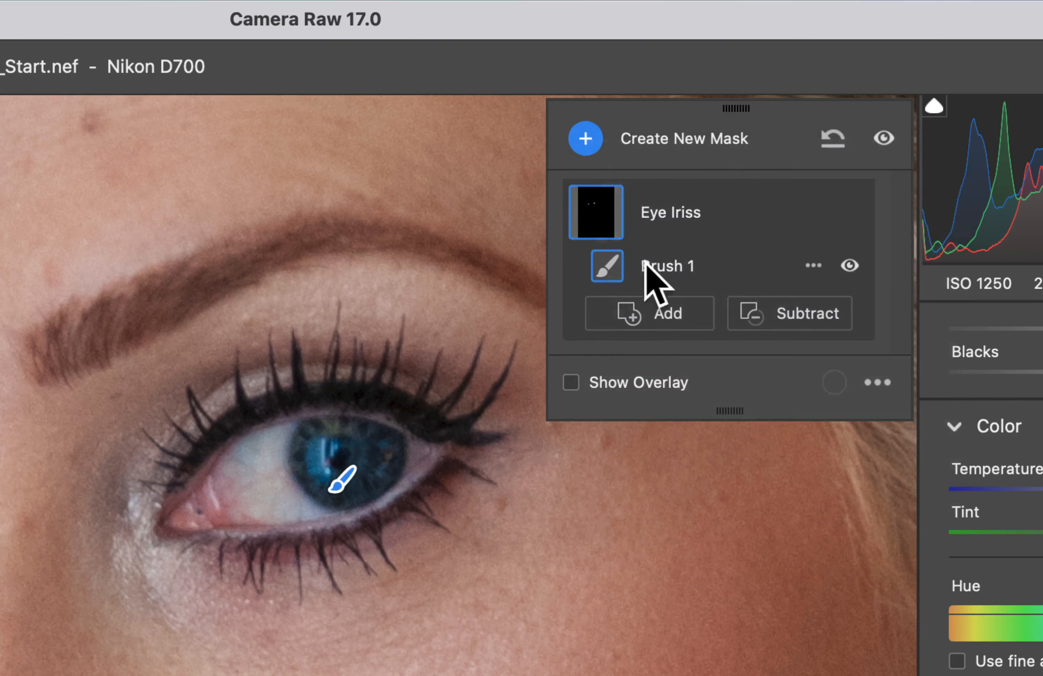
click(589, 132)
click(642, 319)
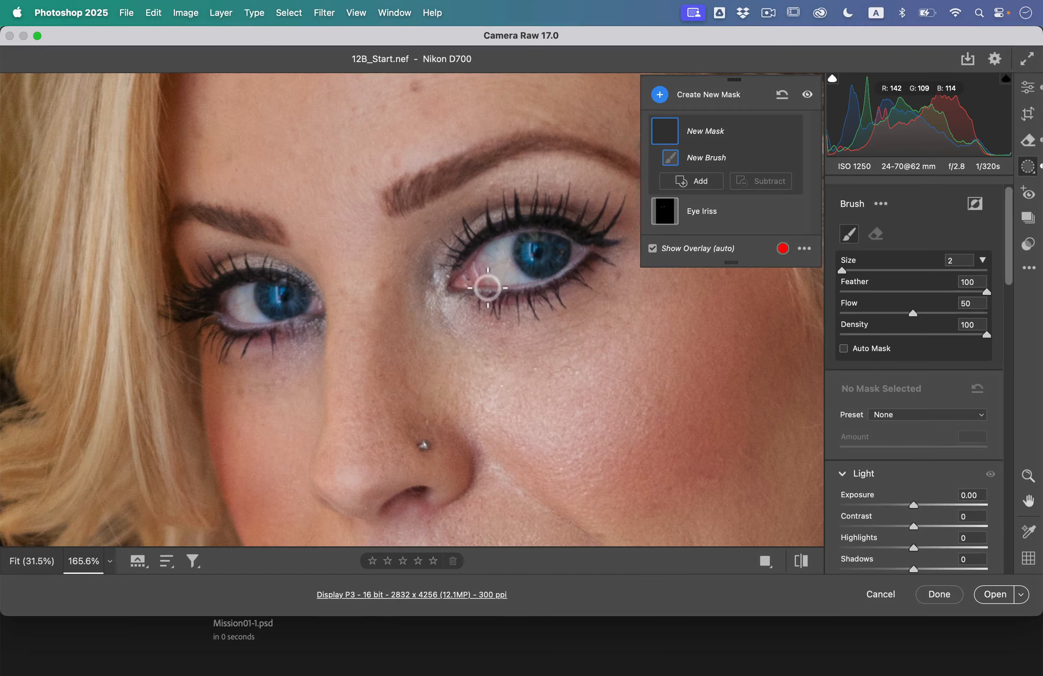
scroll(948, 500, down, 8)
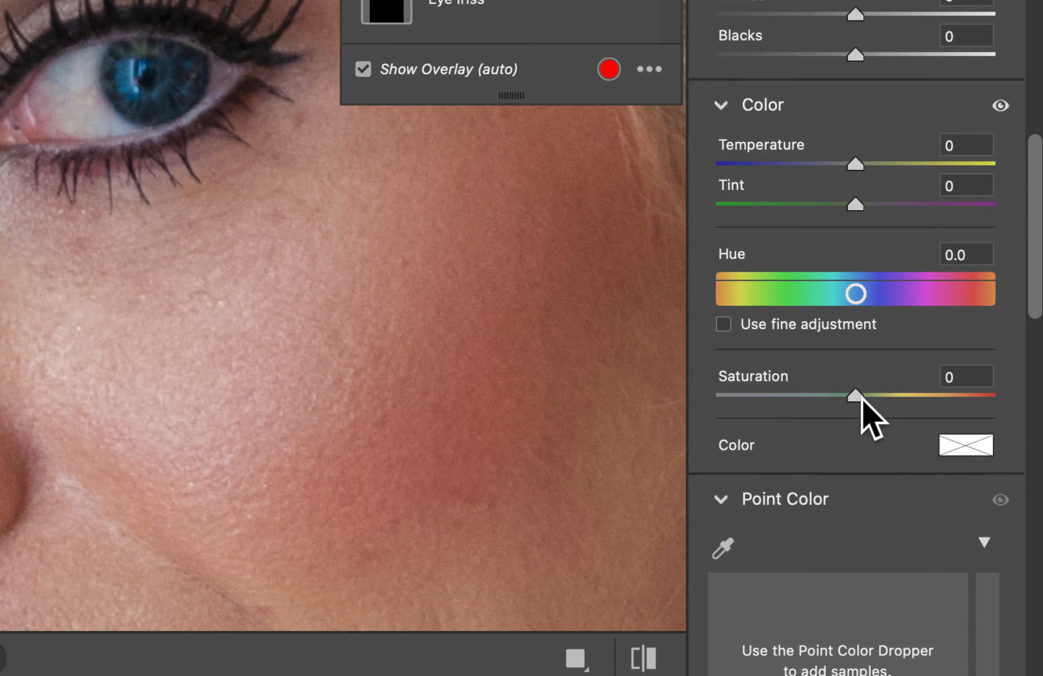
drag(905, 418, 867, 417)
mouse_move(795, 401)
mouse_down()
mouse_move(781, 402)
mouse_move(790, 404)
mouse_up()
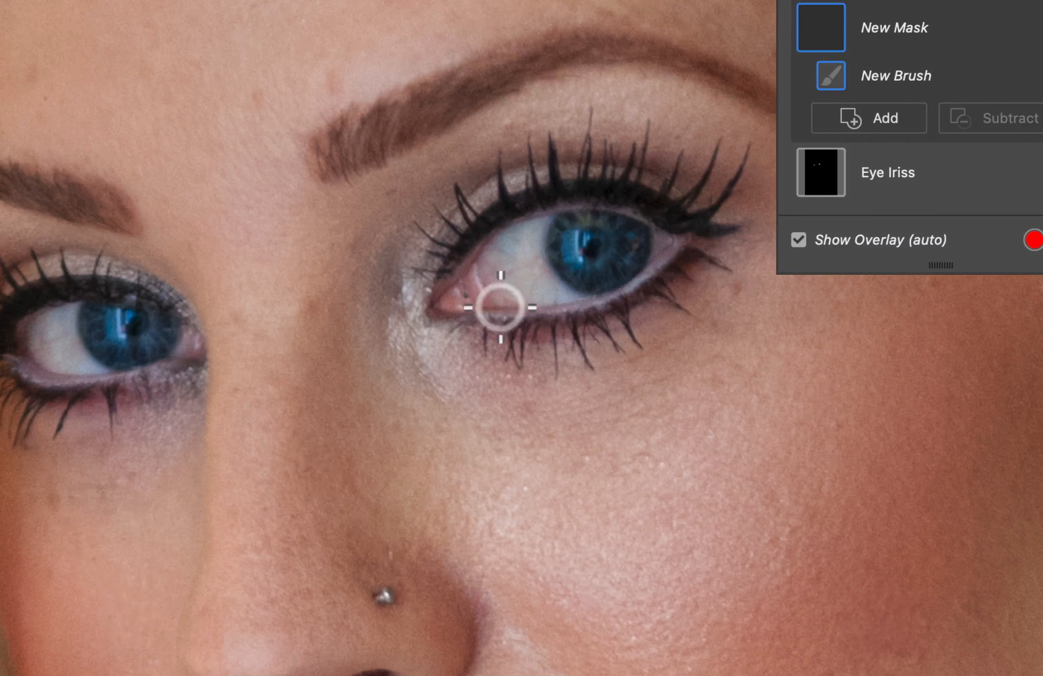
Paint the second mask over the reddish corners of both eyes and set its saturation to -51.
mouse_move(498, 296)
mouse_down()
mouse_move(481, 277)
mouse_move(466, 276)
mouse_move(498, 296)
mouse_move(480, 320)
mouse_move(462, 294)
mouse_move(461, 302)
mouse_move(523, 301)
mouse_move(495, 288)
mouse_move(531, 319)
mouse_move(488, 277)
mouse_move(503, 318)
mouse_up()
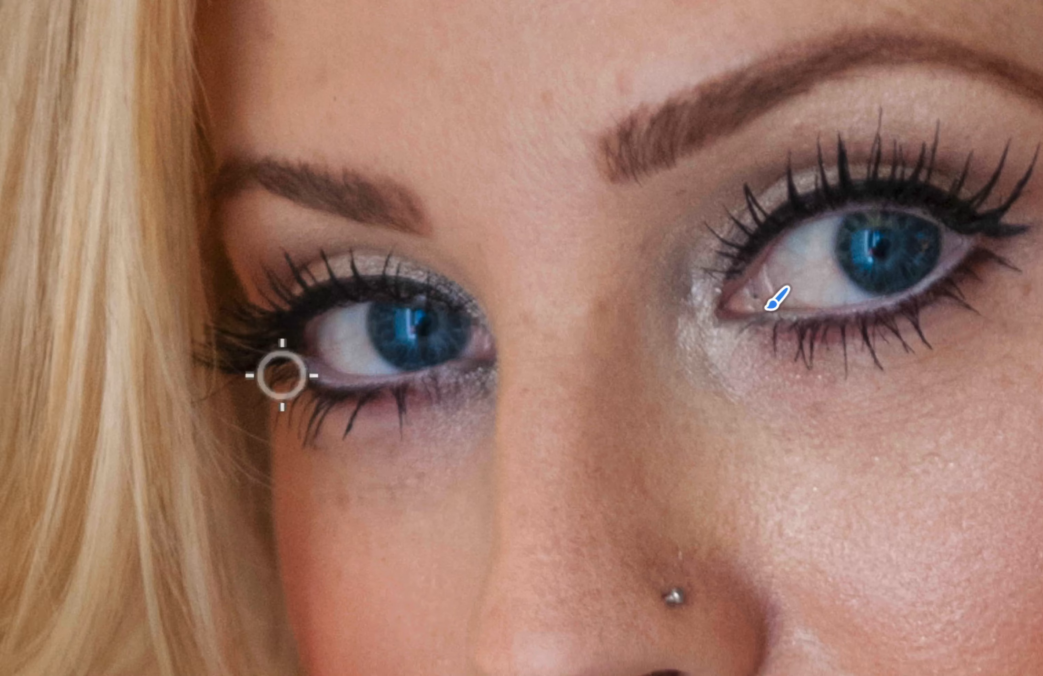
mouse_move(99, 360)
mouse_down()
mouse_move(96, 330)
mouse_move(77, 354)
mouse_move(112, 354)
mouse_up()
mouse_move(356, 354)
mouse_down()
mouse_move(298, 329)
mouse_move(363, 359)
mouse_move(350, 339)
mouse_move(352, 376)
mouse_move(314, 340)
mouse_move(362, 382)
mouse_up()
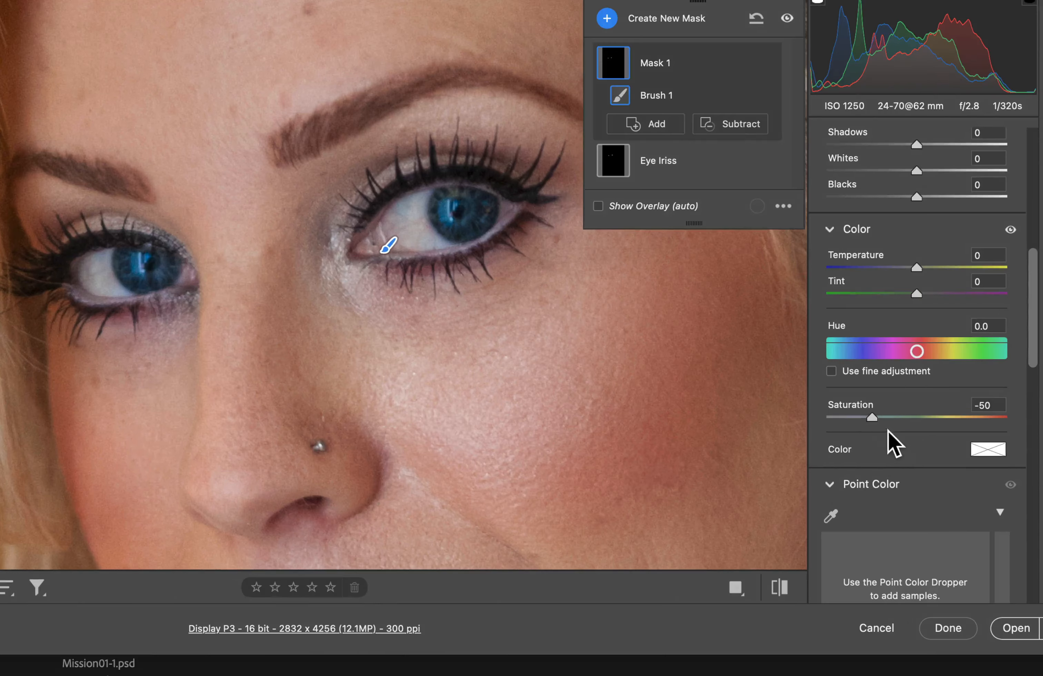
click(883, 421)
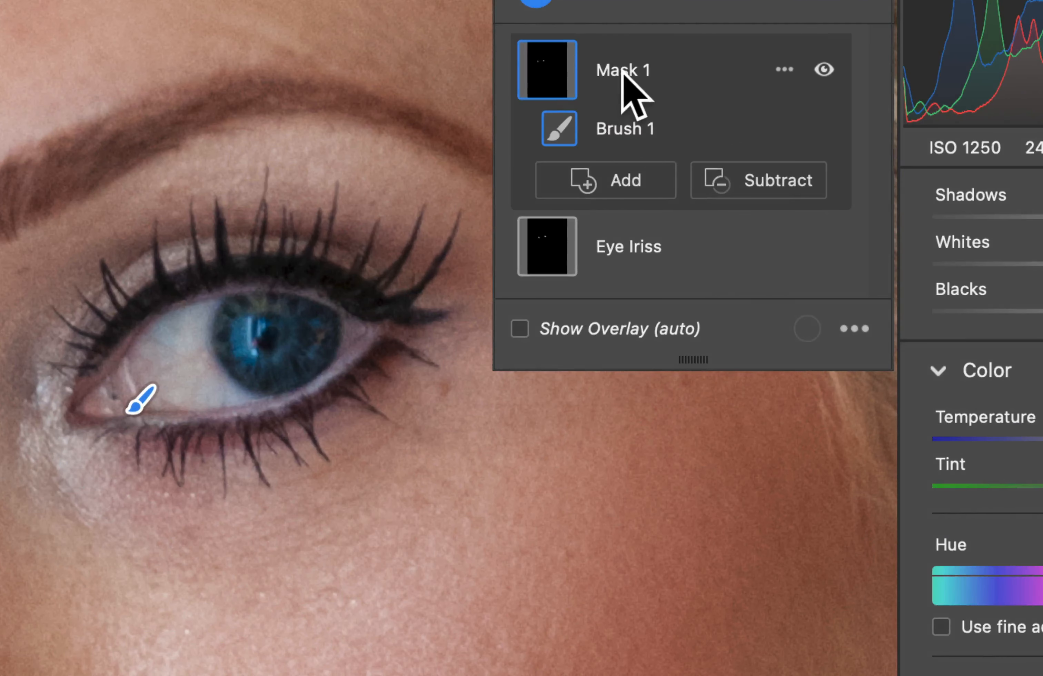
Rename the eye-corner mask as Eye Corners.
double_click(698, 132)
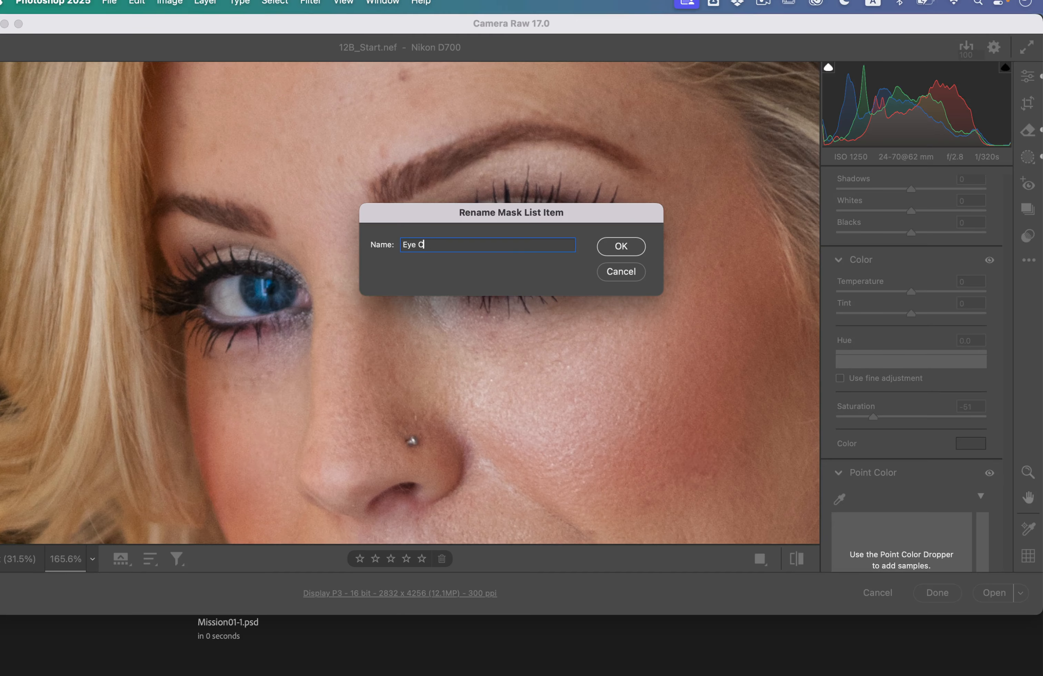
key(Return)
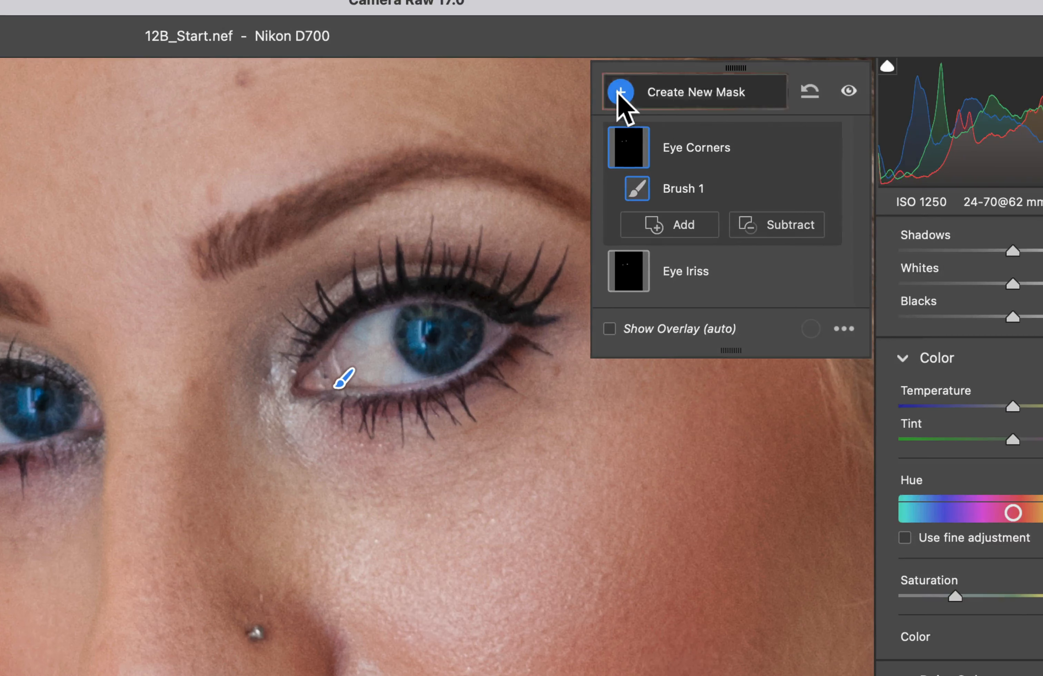
Add a third brush mask, set its exposure to +0.50, and paint it over the whites of both eyes.
click(625, 90)
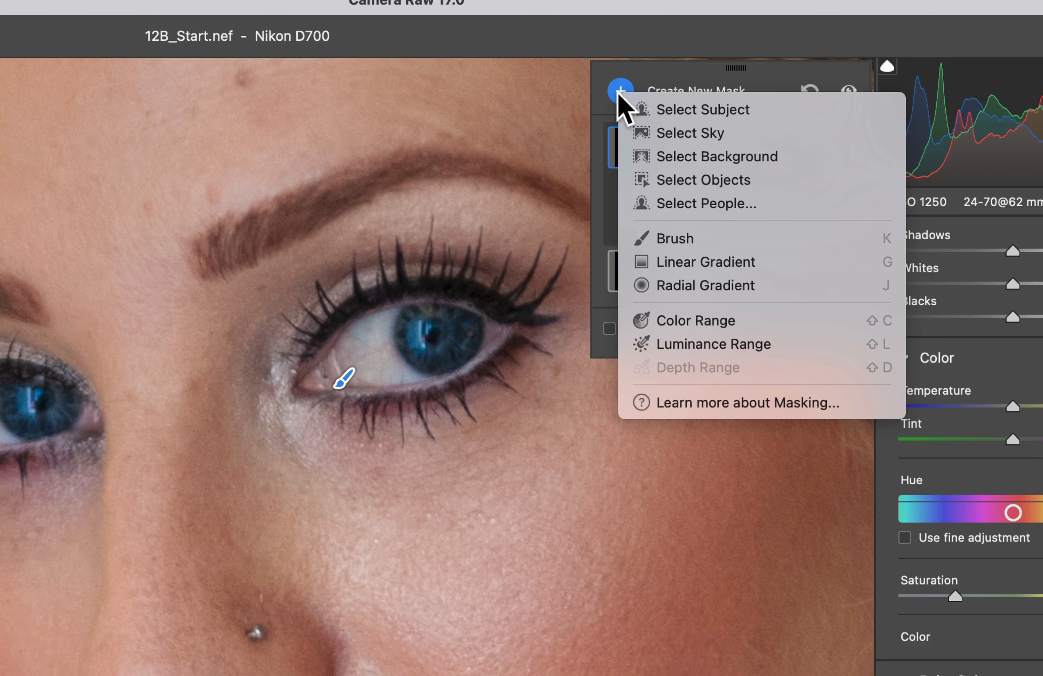
click(681, 236)
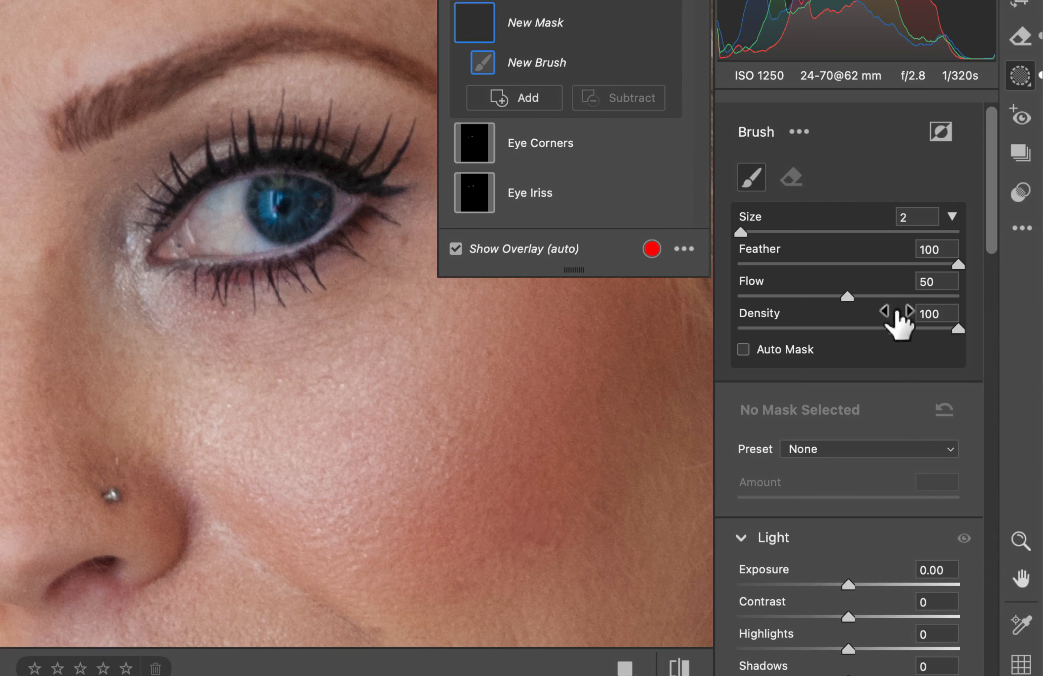
scroll(865, 409, down, 8)
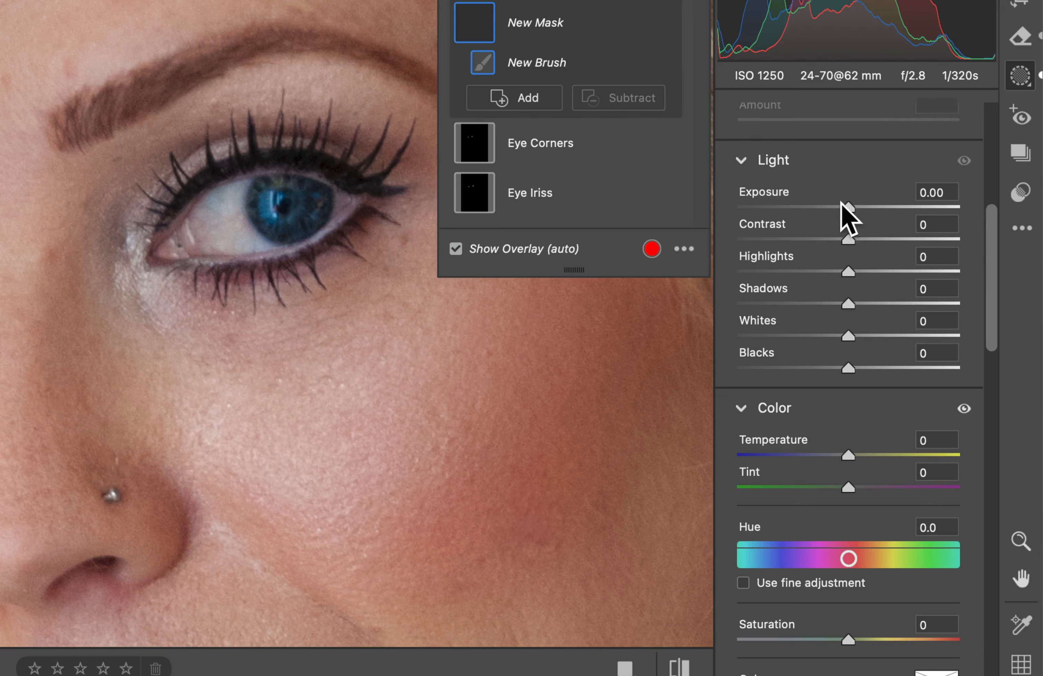
drag(858, 208, 862, 210)
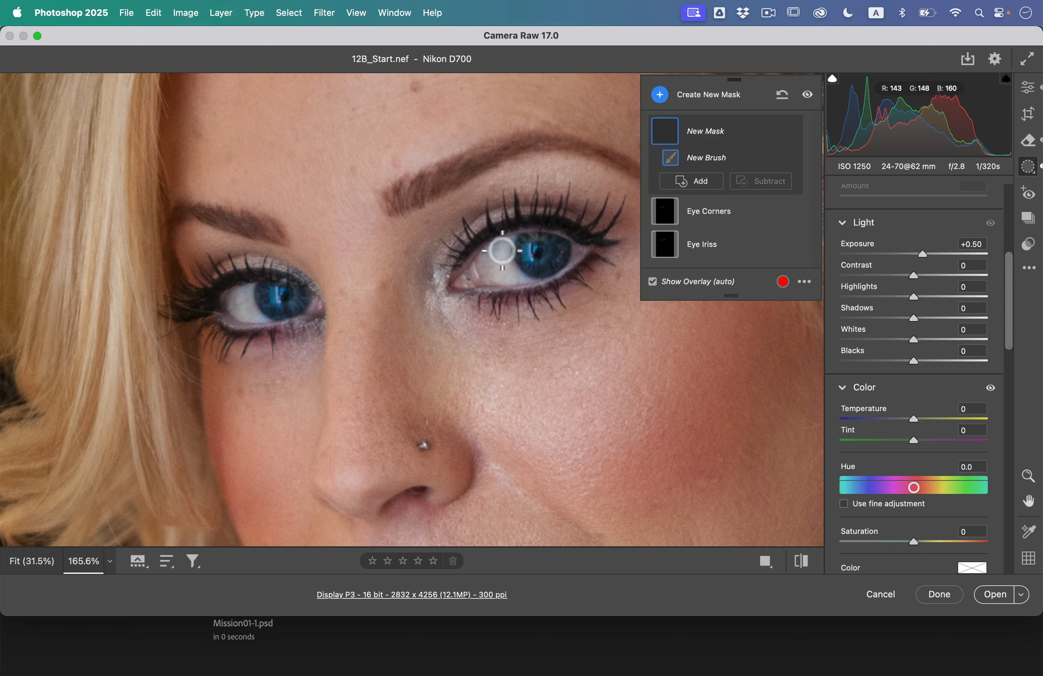
click(513, 277)
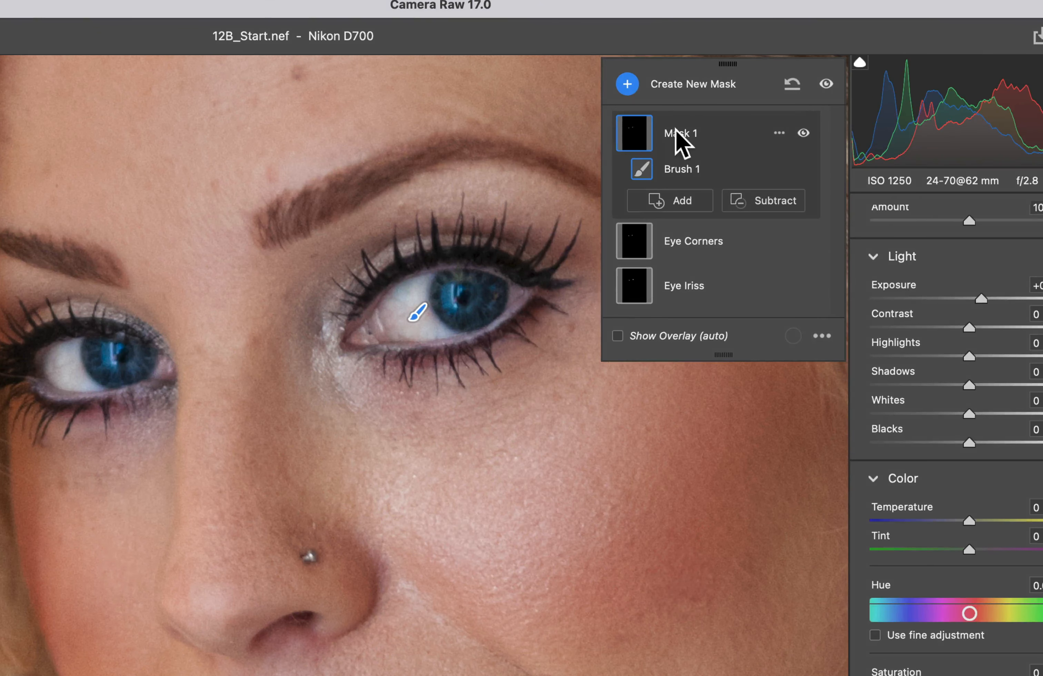
Rename the eye-white mask as Eye Brighten.
double_click(677, 133)
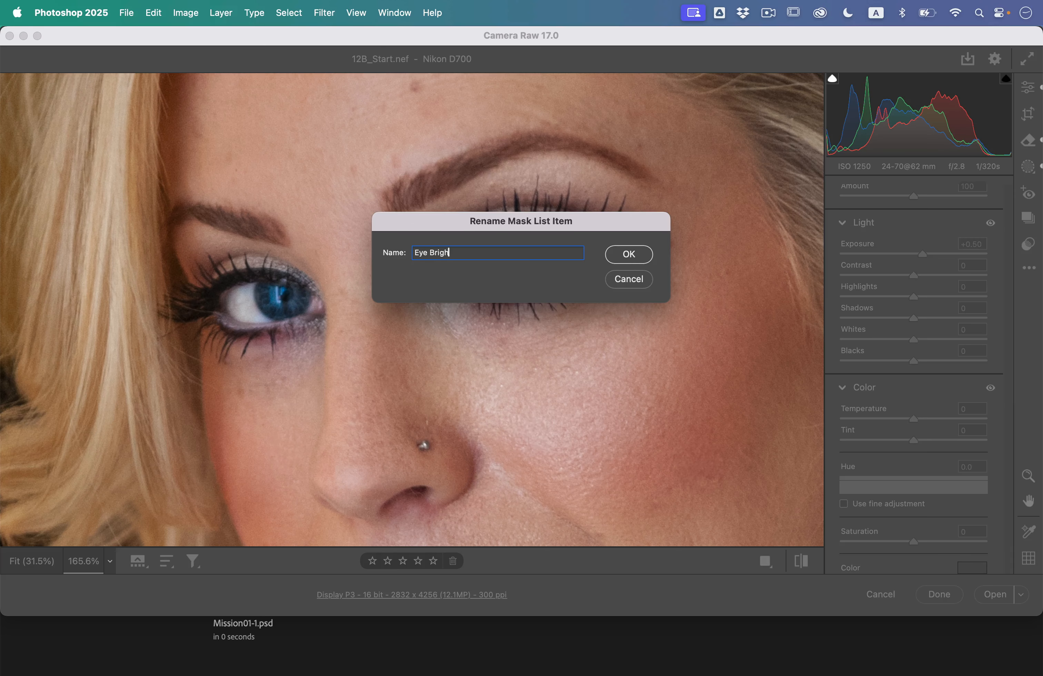
key(Return)
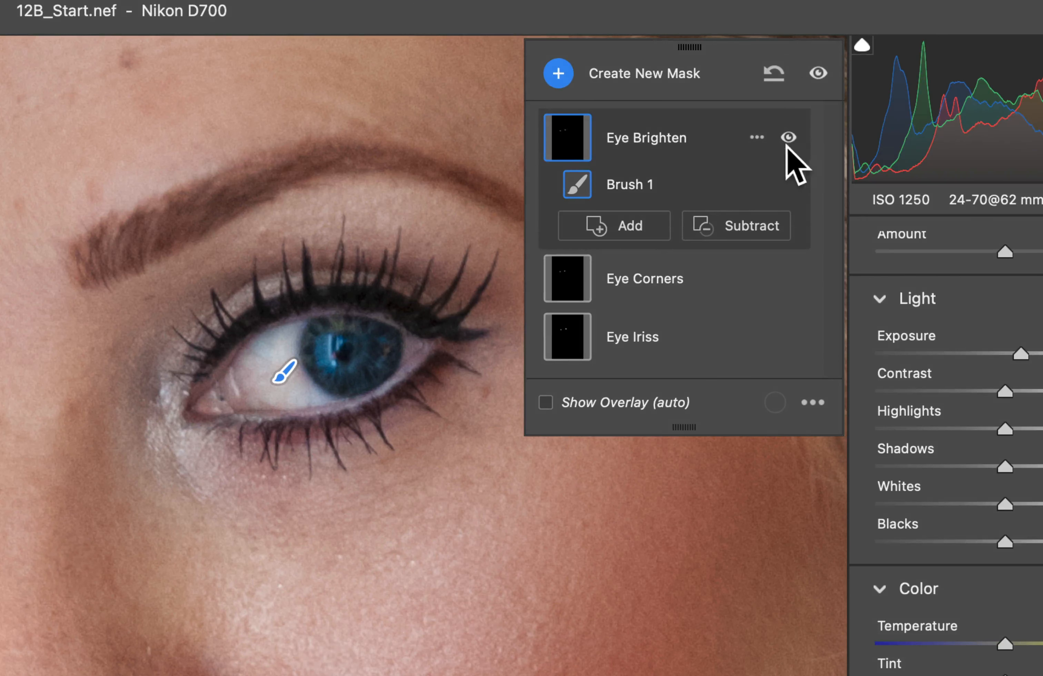
Toggle the visibility of the Eye Brighten, Eye Corners and Eye Iriss masks to compare the eyes with and without each one.
click(789, 137)
click(789, 138)
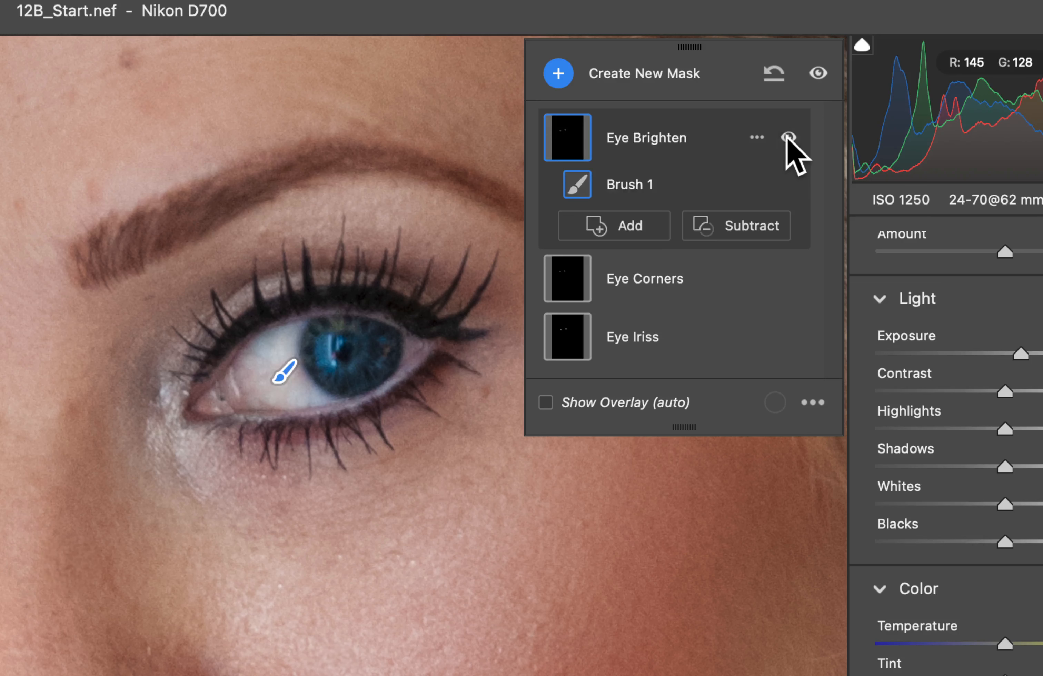
click(789, 137)
click(789, 138)
click(789, 137)
click(788, 137)
click(789, 279)
click(789, 279)
click(789, 336)
click(789, 336)
click(789, 336)
click(788, 336)
click(789, 336)
click(789, 336)
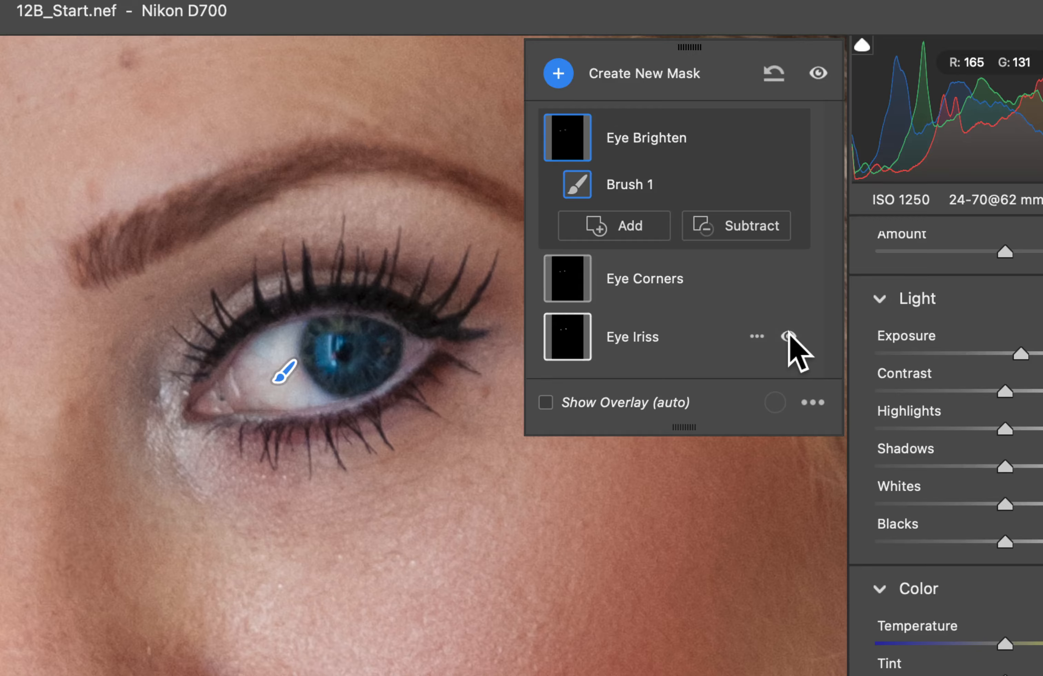
click(789, 336)
click(789, 337)
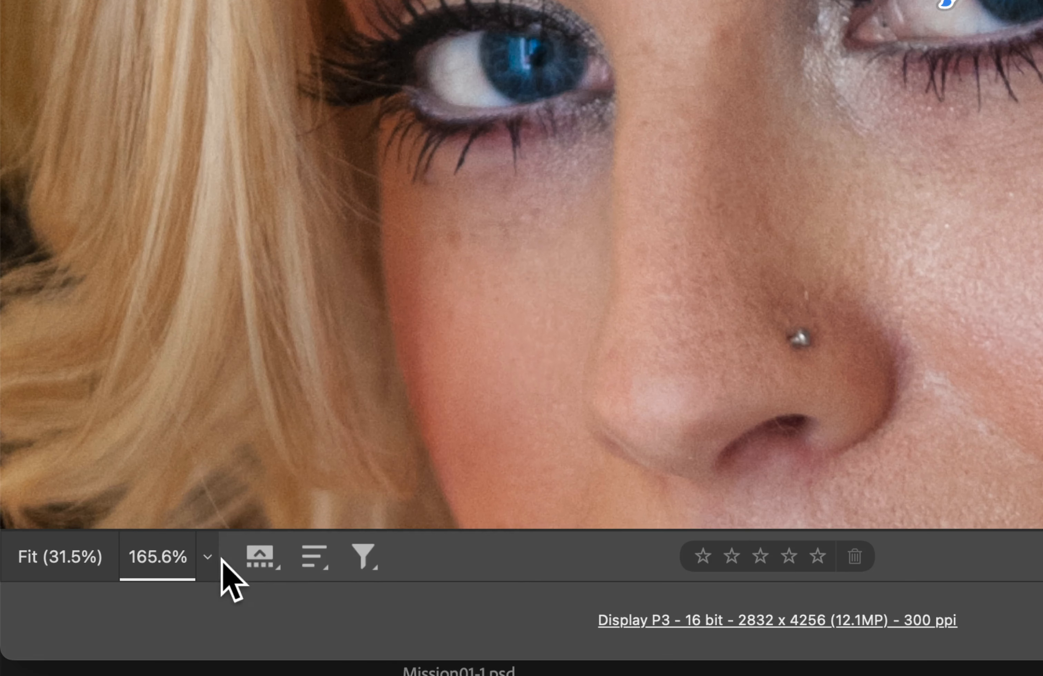
Create a single people mask covering the bride's facial skin and body skin, and hide its overlay.
click(111, 562)
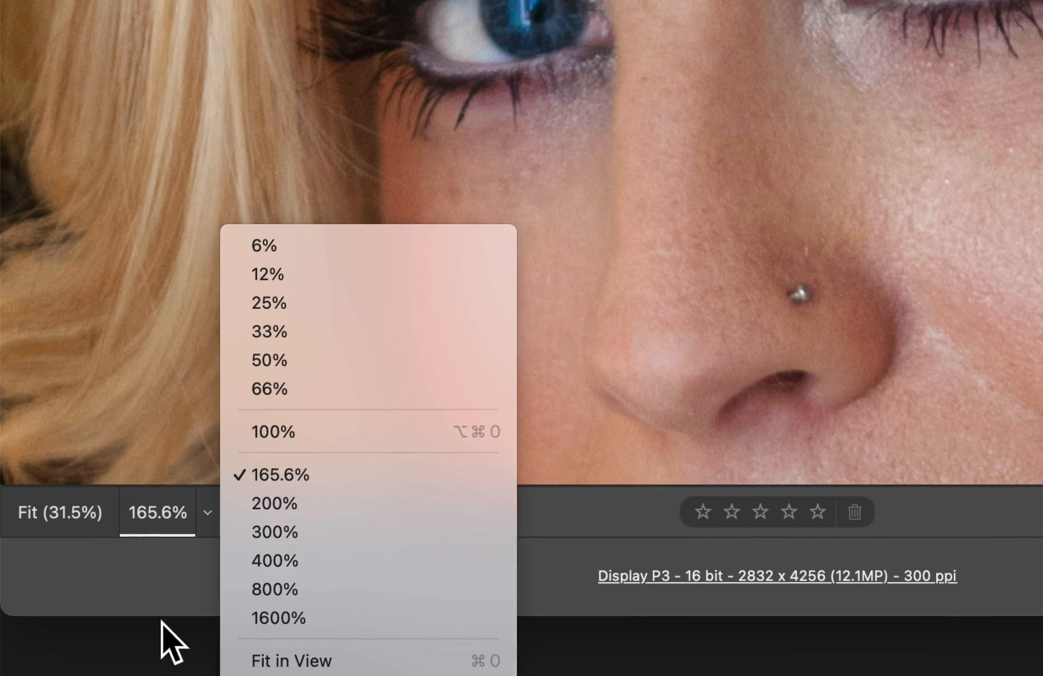
click(112, 545)
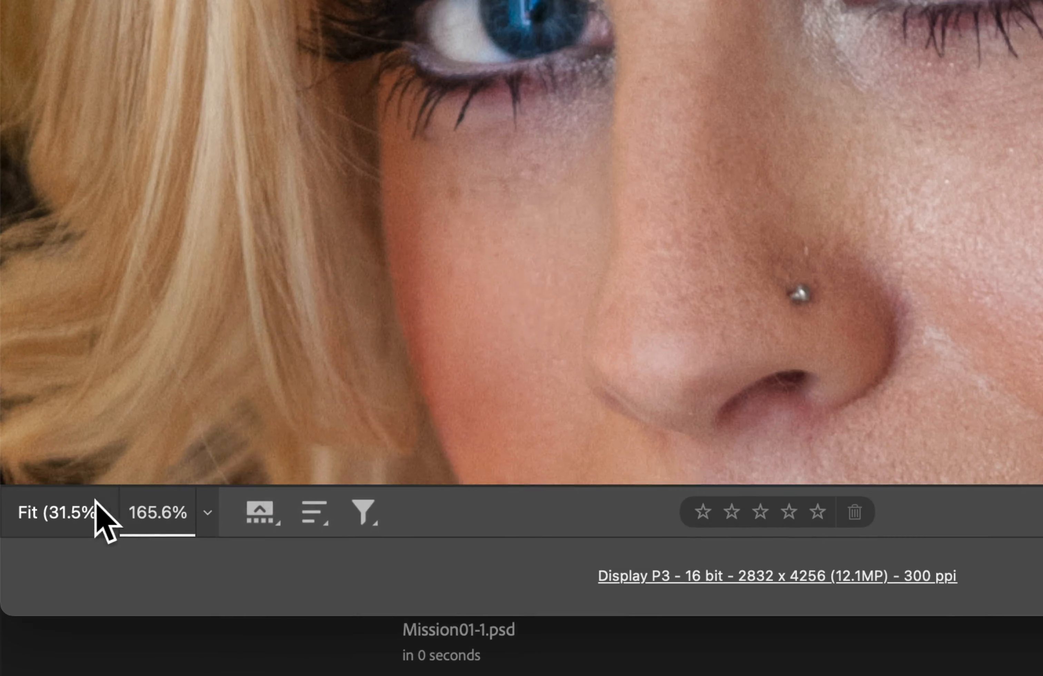
click(89, 566)
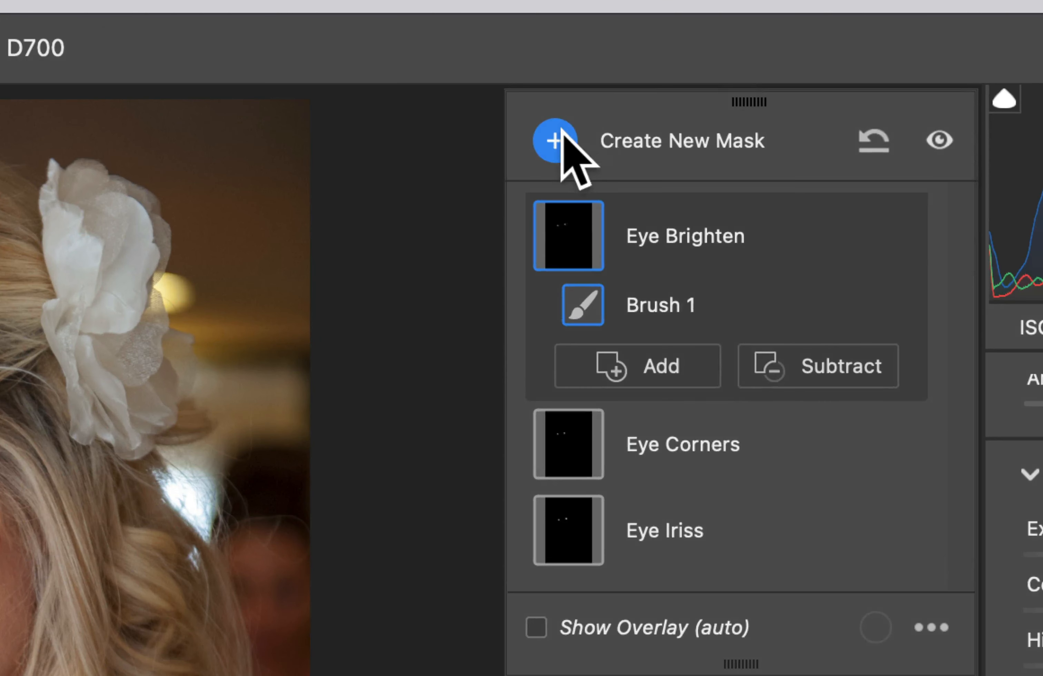
click(659, 93)
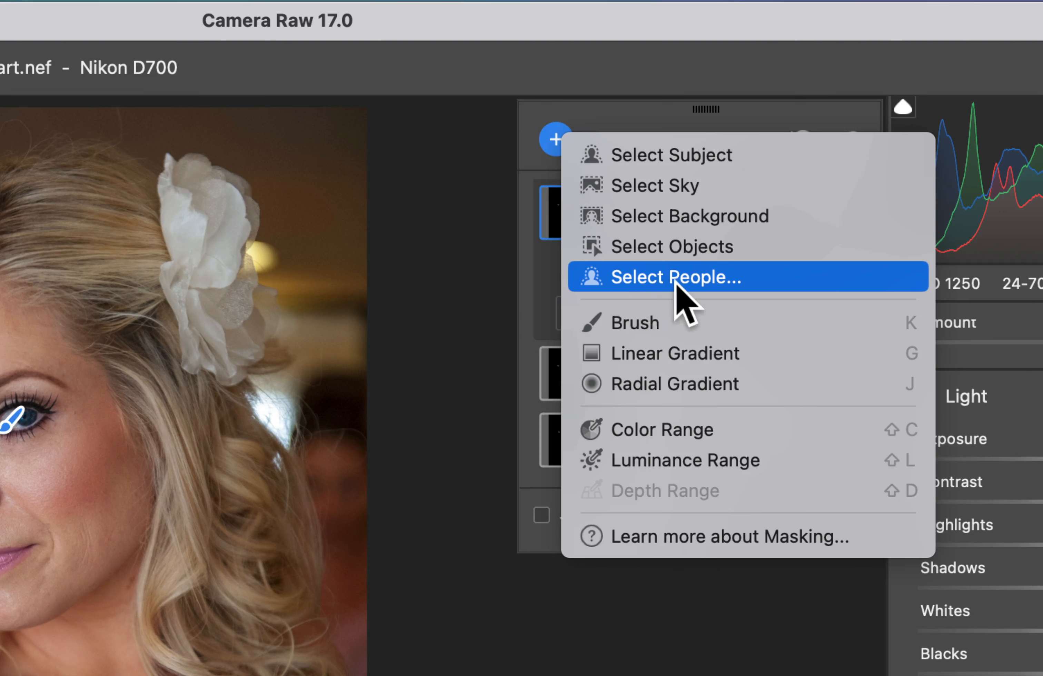
click(720, 319)
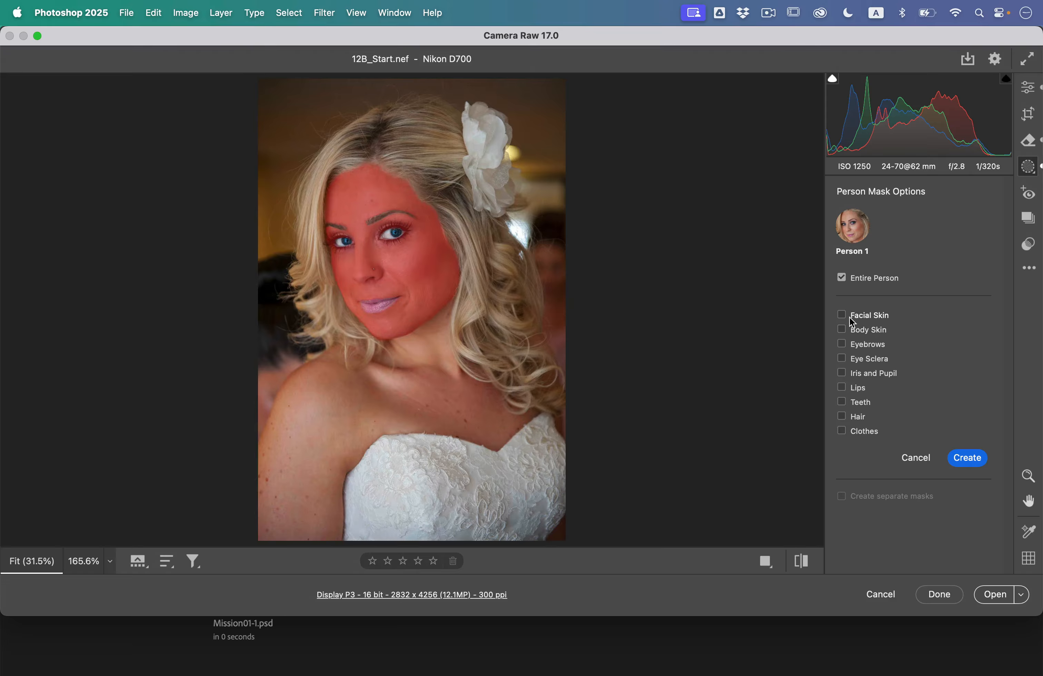
click(848, 317)
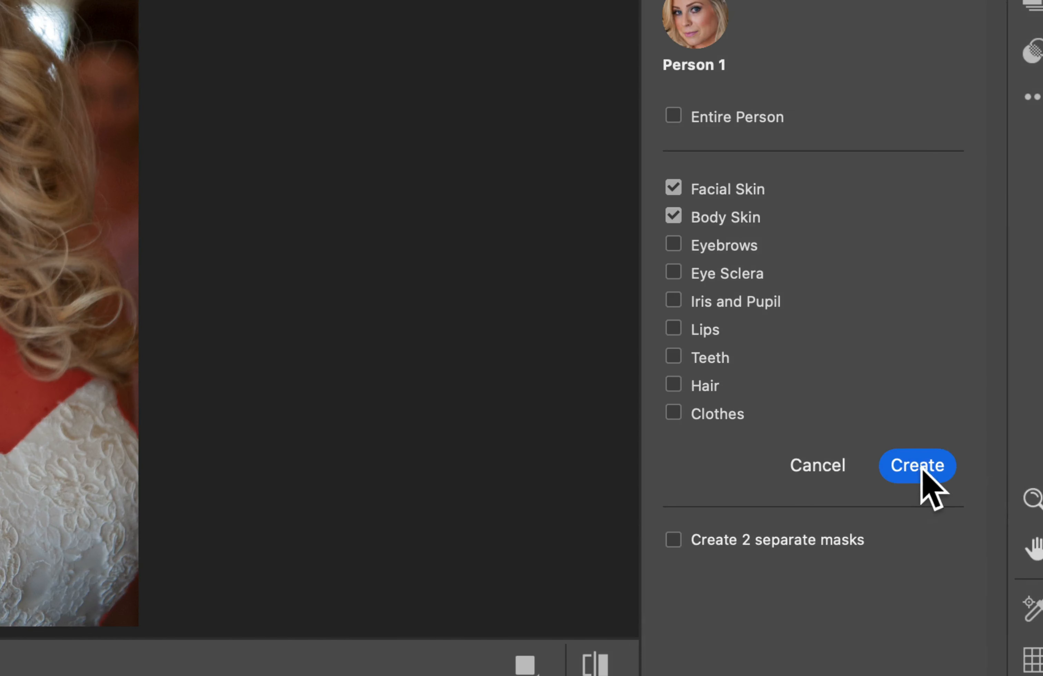
click(922, 466)
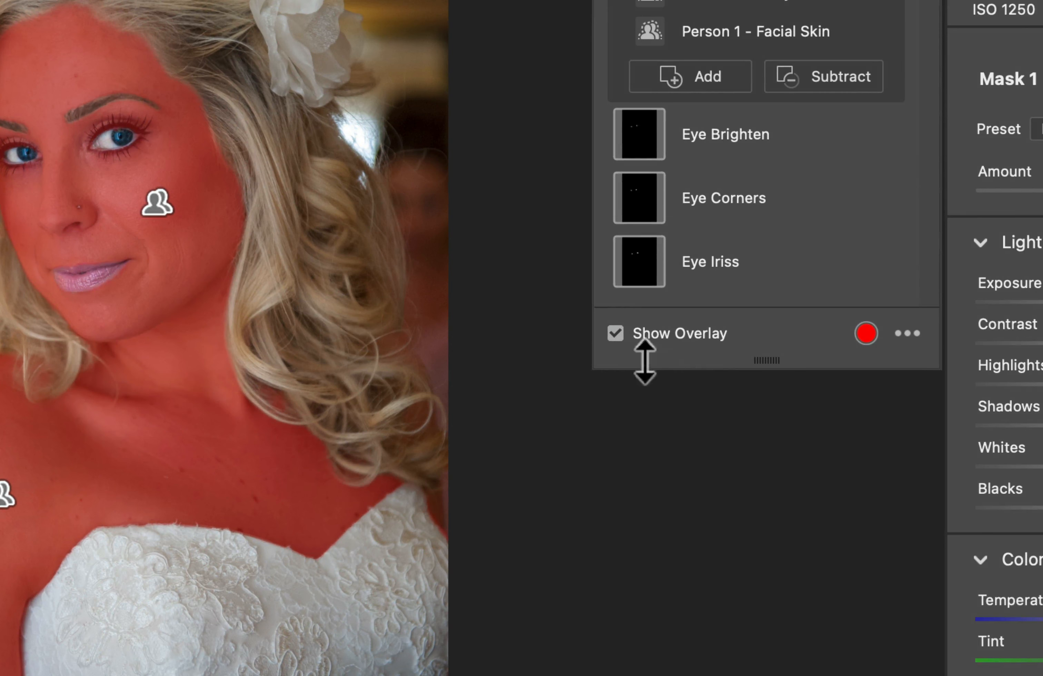
click(652, 335)
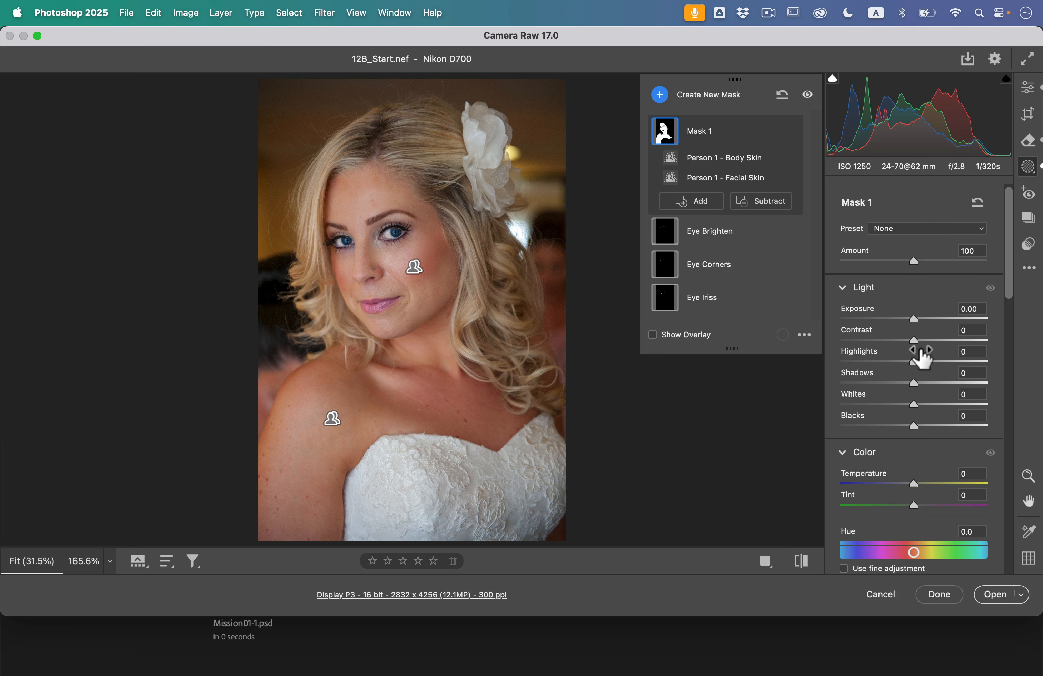
Set the skin mask's clarity to 0 and its texture to -30.
scroll(948, 389, down, 10)
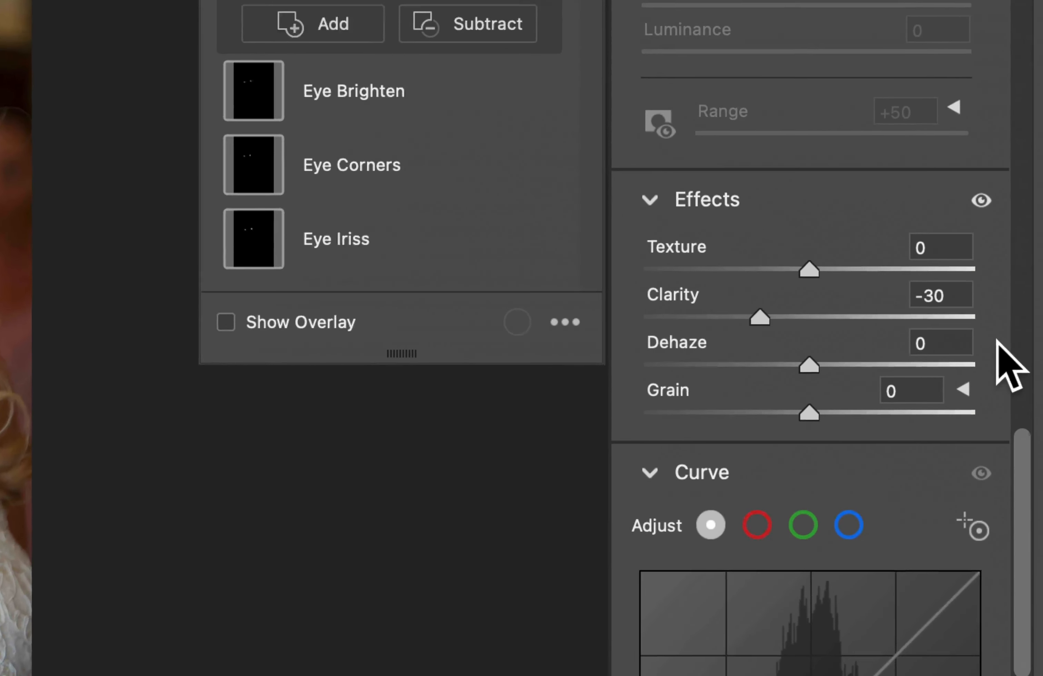
text(0)
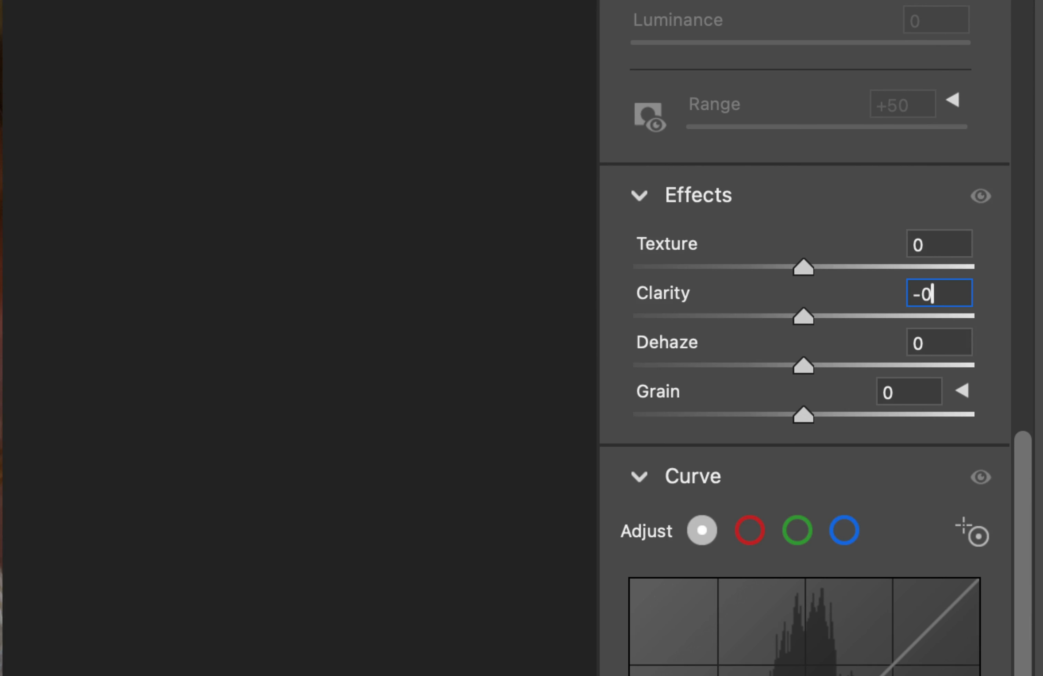
click(944, 267)
click(944, 245)
text(-)
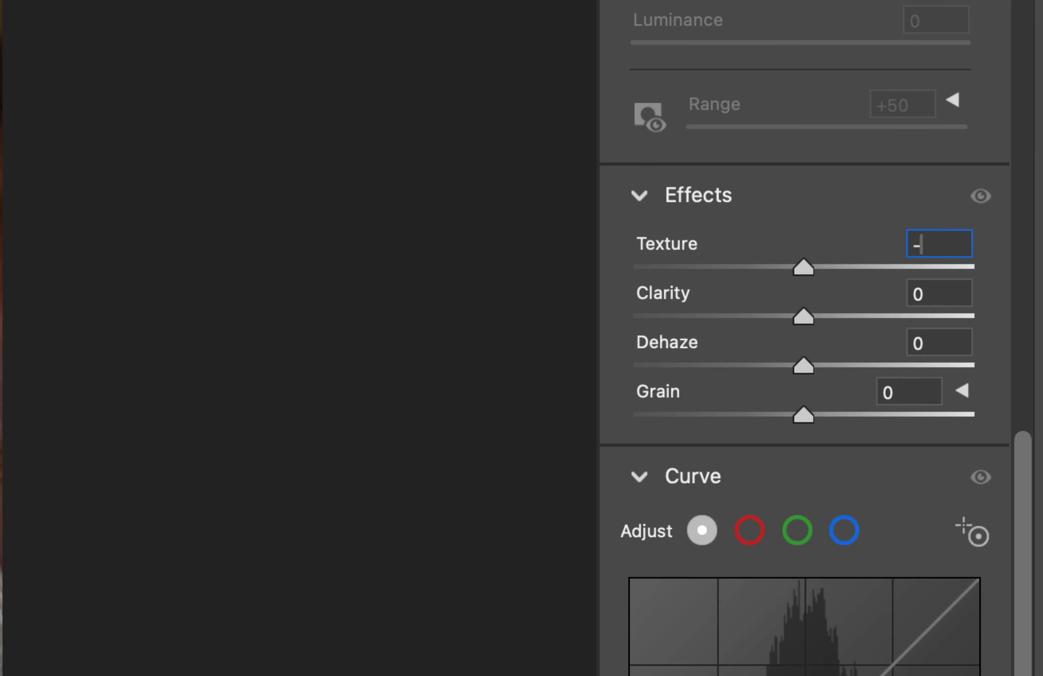
text(30)
key(Return)
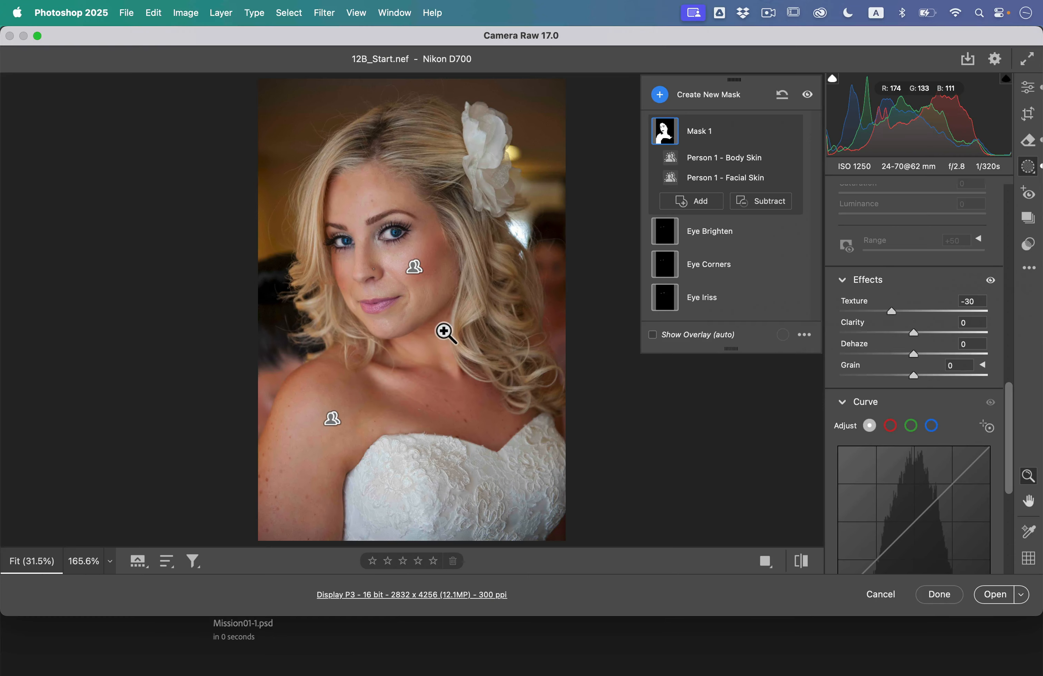
Examine the skin around the mouth and chin up close while toggling the skin mask's visibility.
click(444, 332)
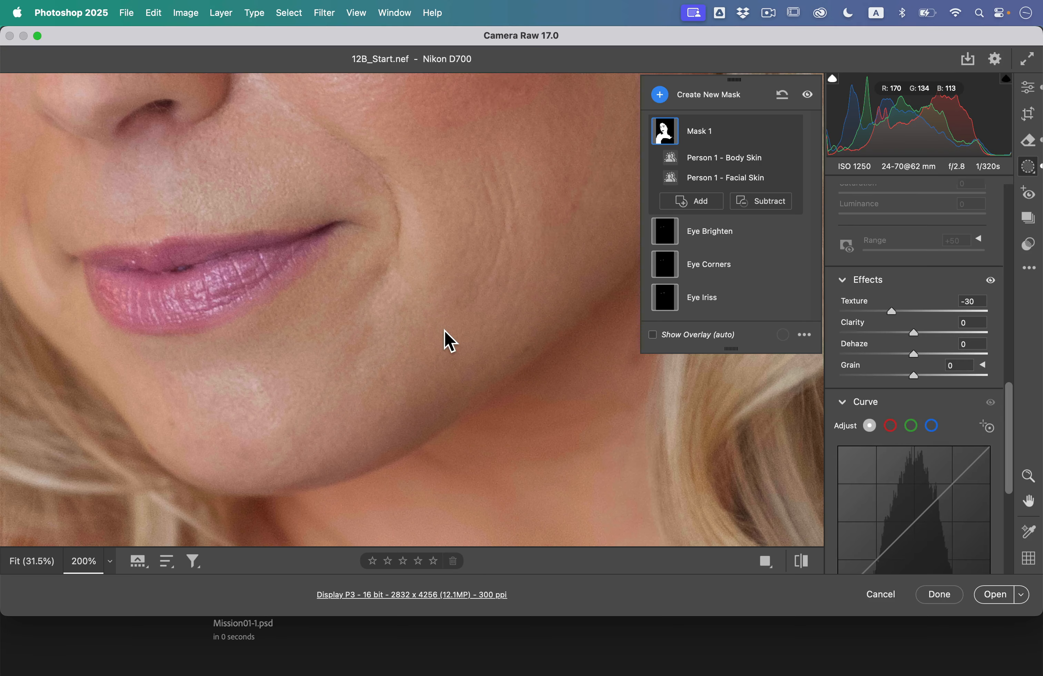
click(790, 132)
click(791, 132)
click(791, 131)
click(791, 132)
click(791, 132)
click(791, 132)
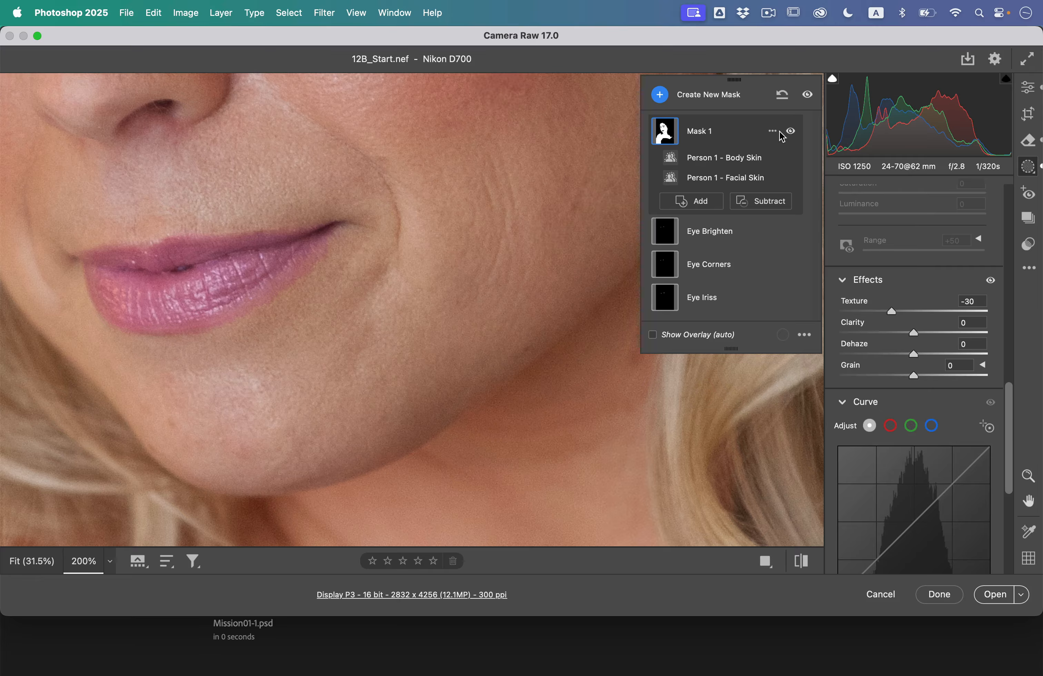
click(392, 290)
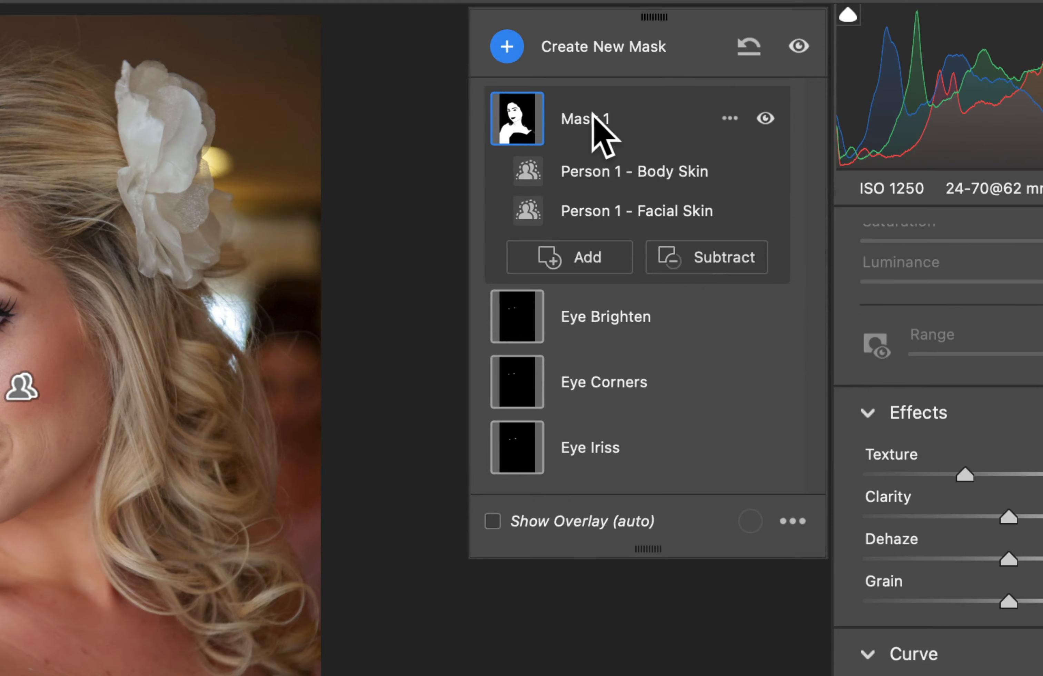
Rename the facial and body skin mask as Skin.
double_click(592, 115)
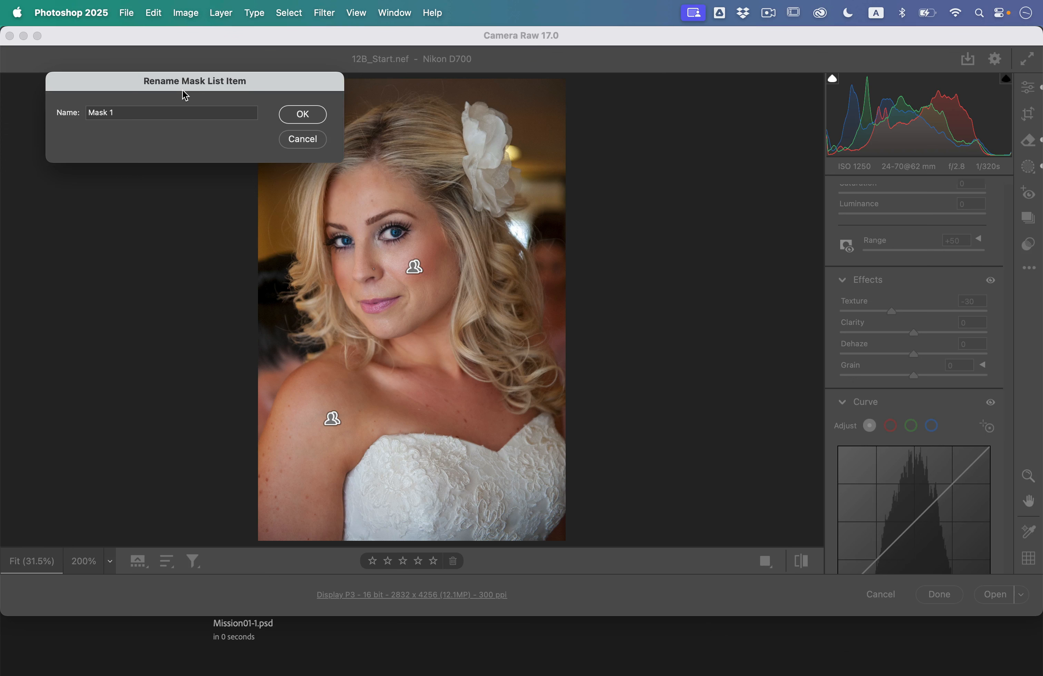
drag(186, 95, 454, 229)
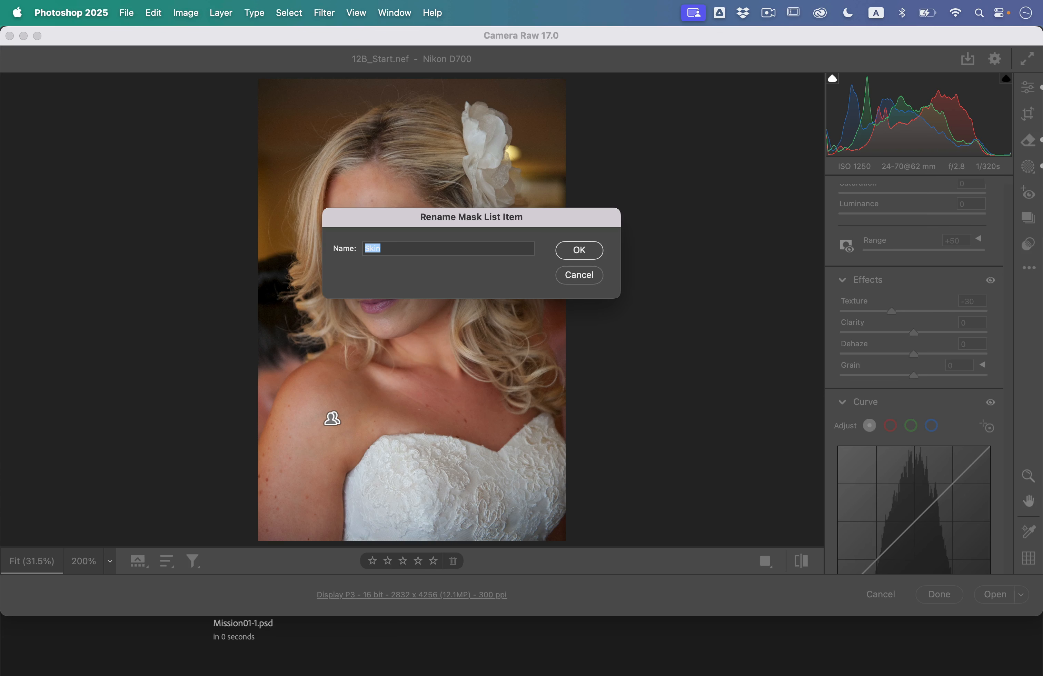
click(578, 256)
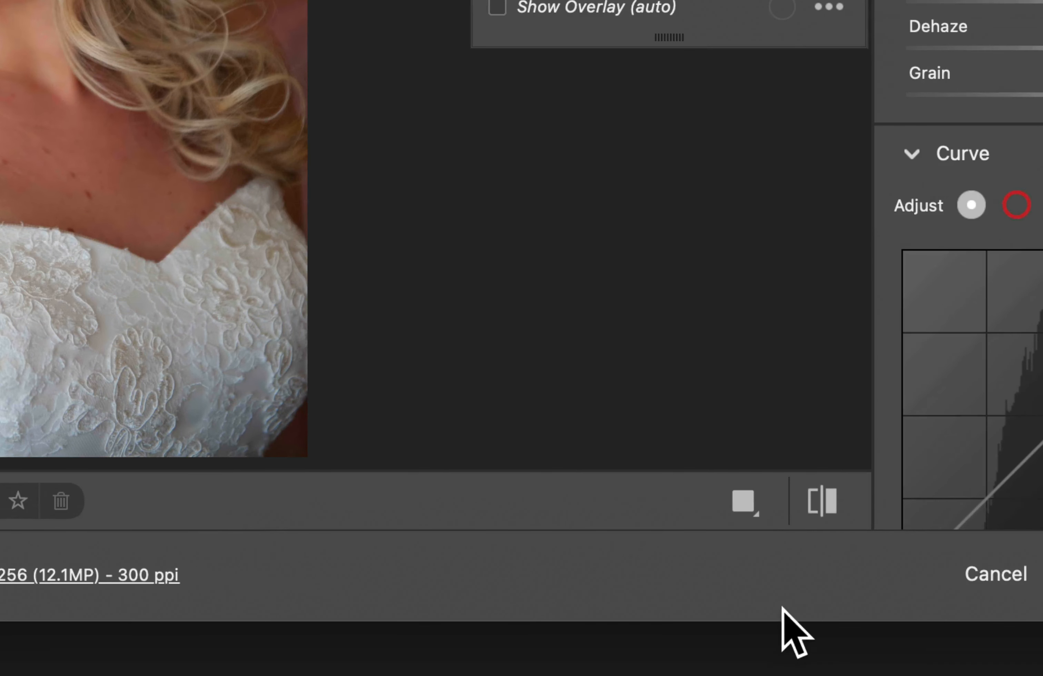
Compare the original and edited portrait through the side-by-side, stacked and full-image before/after views, and return to the single view.
click(766, 561)
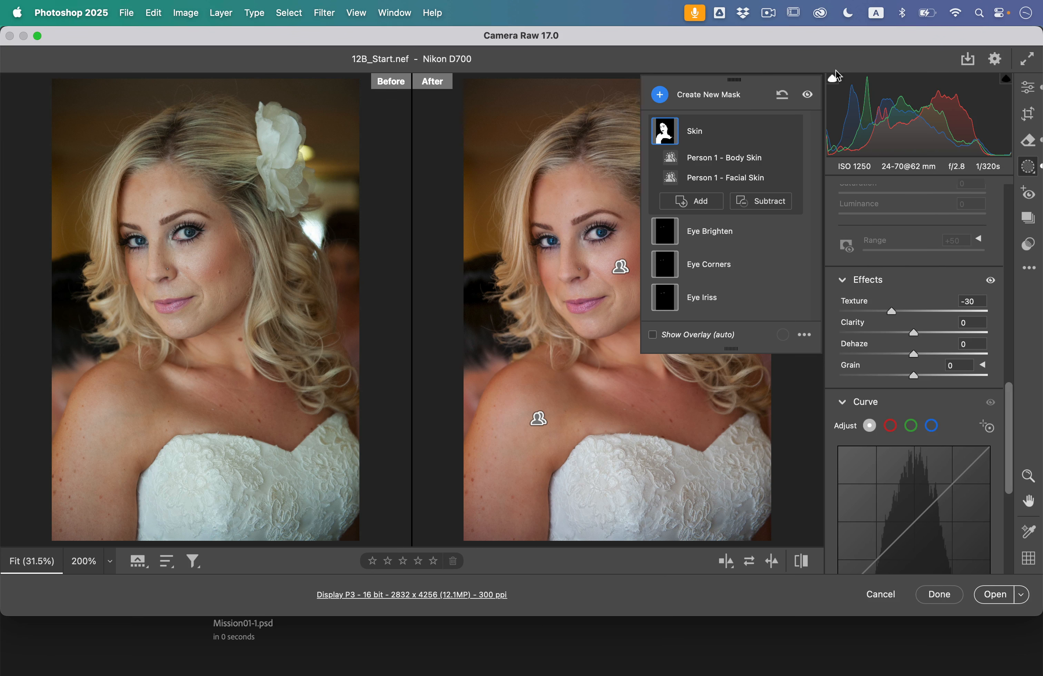
click(1028, 88)
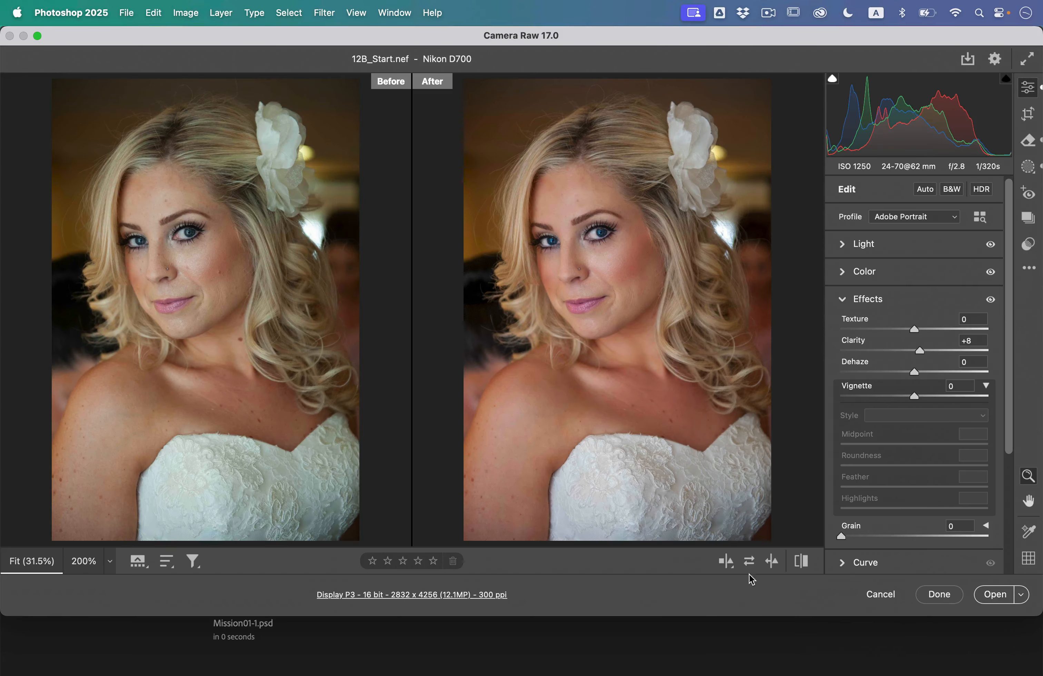
click(727, 562)
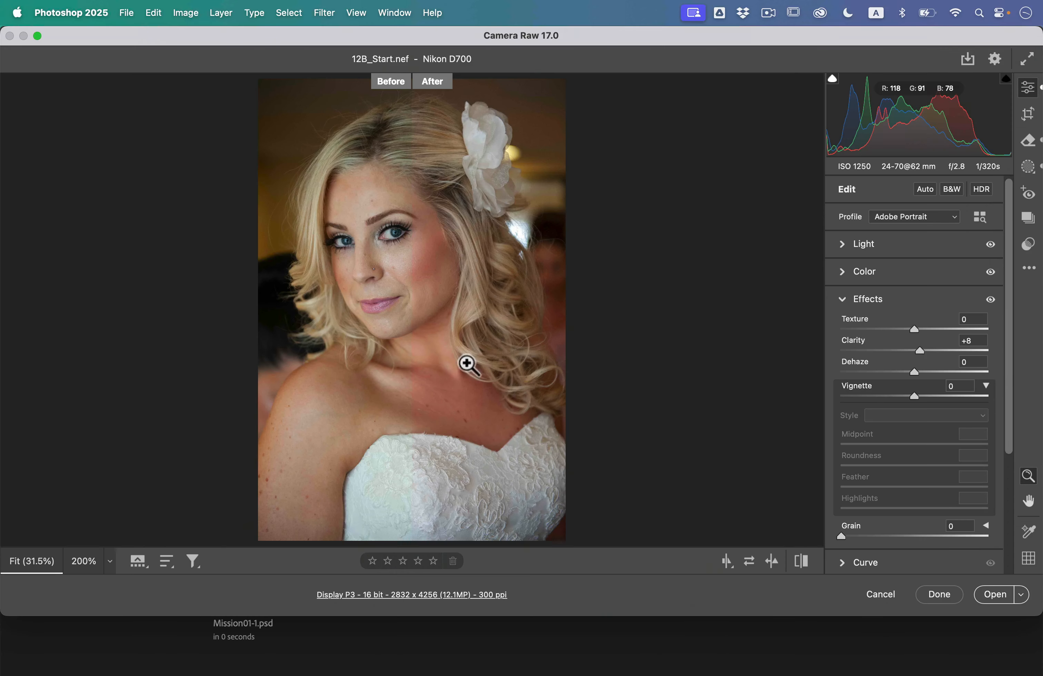
click(727, 564)
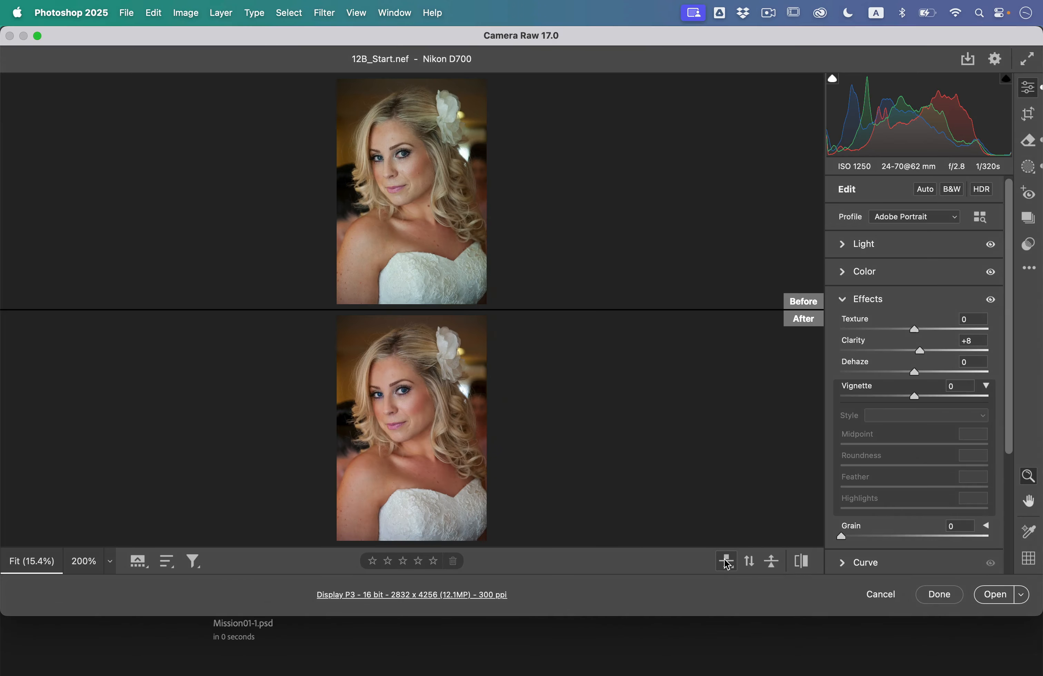
click(727, 565)
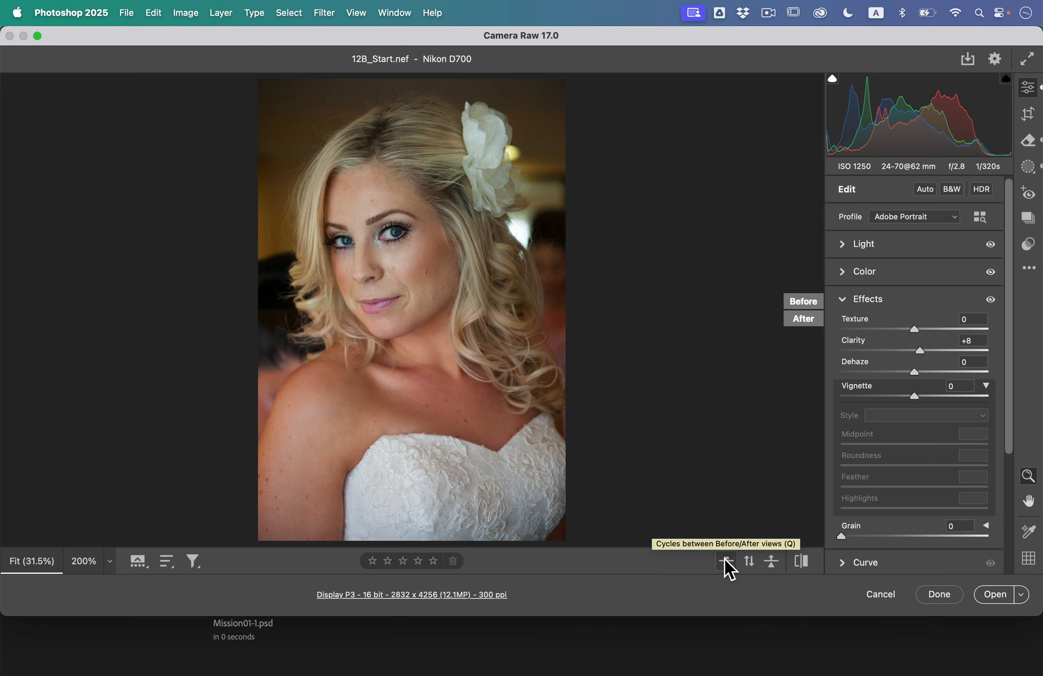
click(726, 563)
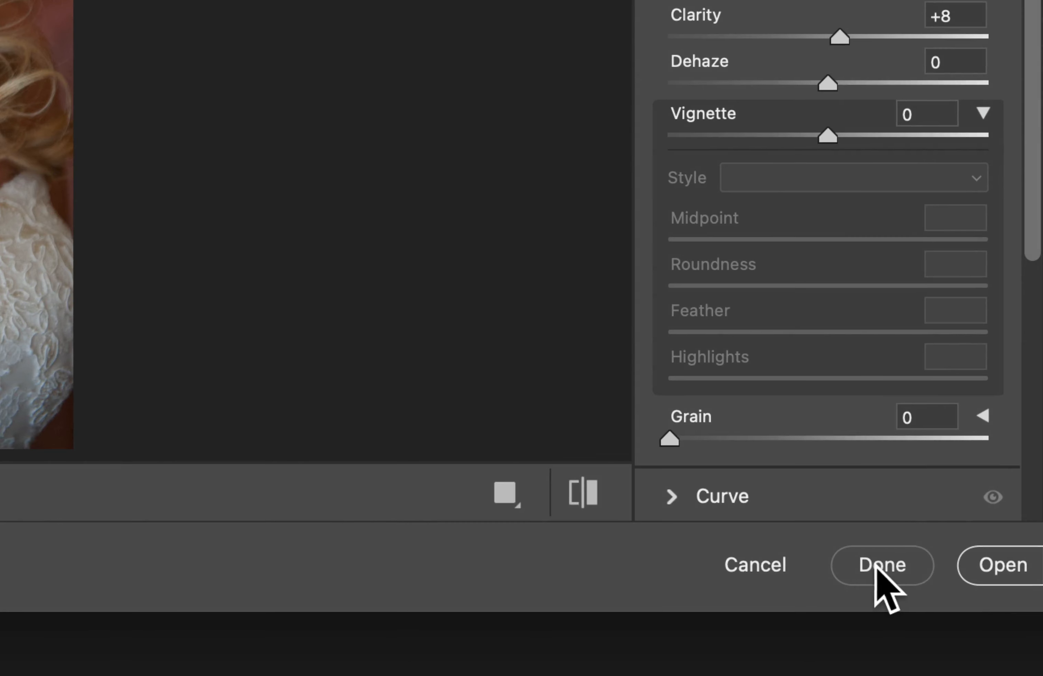
Finish the Camera Raw edits without opening the image, and switch to the Lesson12 folder in Finder.
click(938, 595)
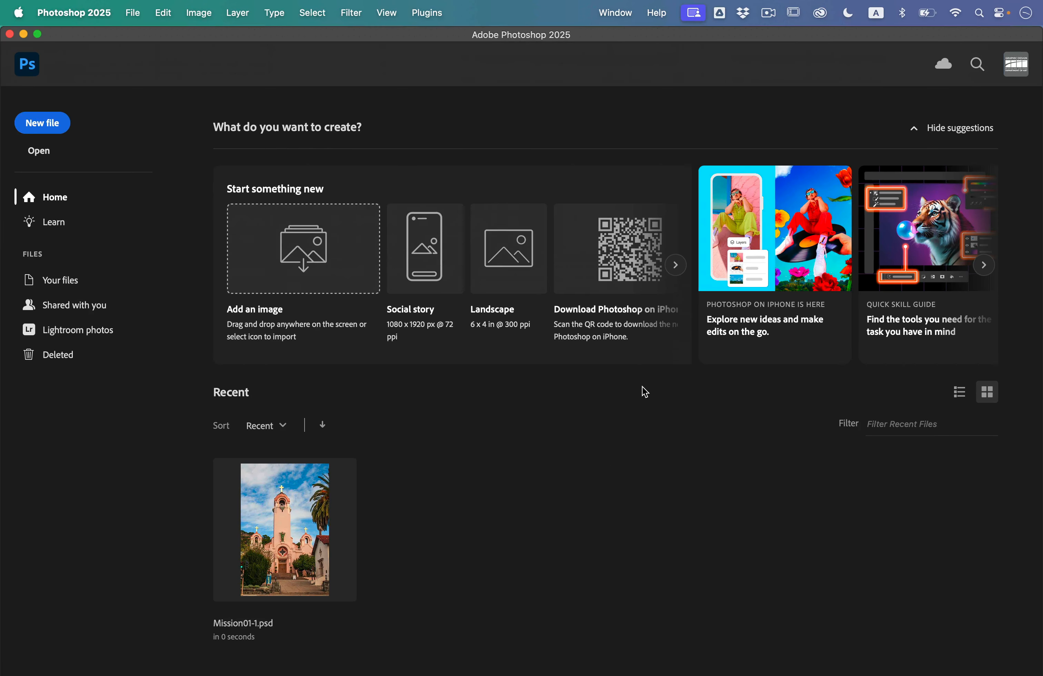
key(ctrl+Up)
click(171, 156)
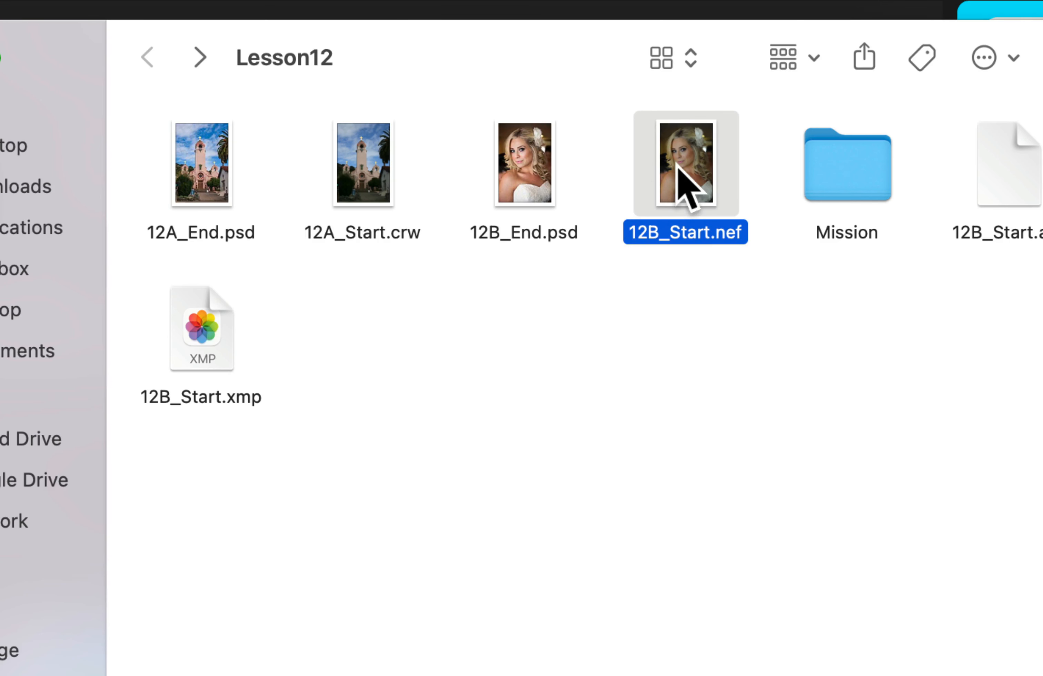
Move the 12B_Start.xmp icon into the empty space below the other files in the Lesson12 folder and deselect it.
click(193, 334)
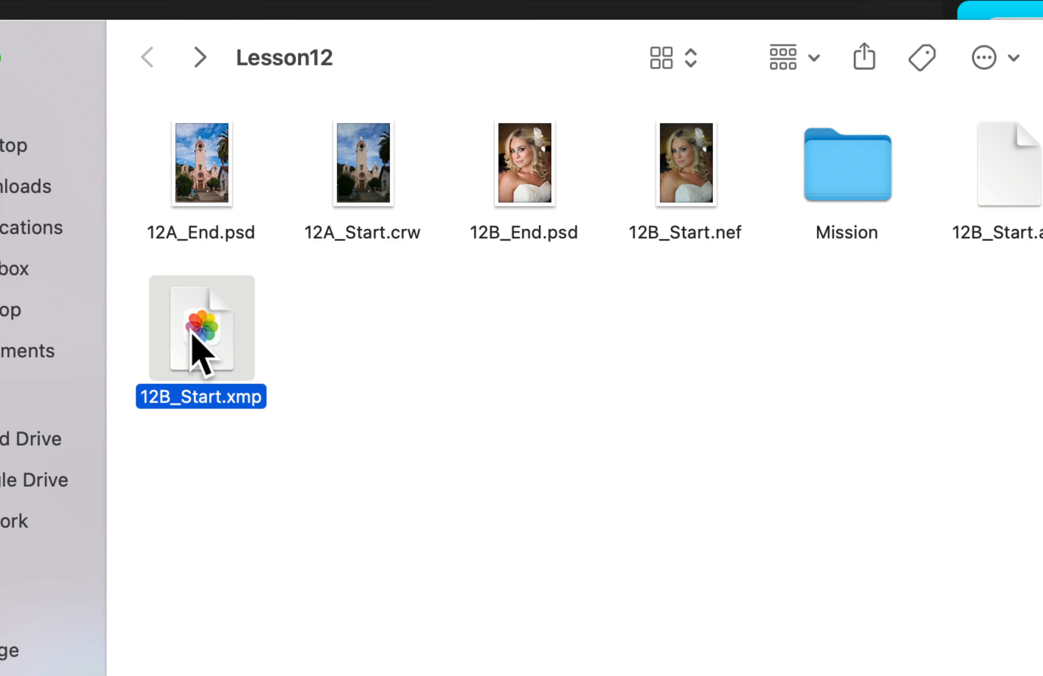
drag(192, 335, 458, 379)
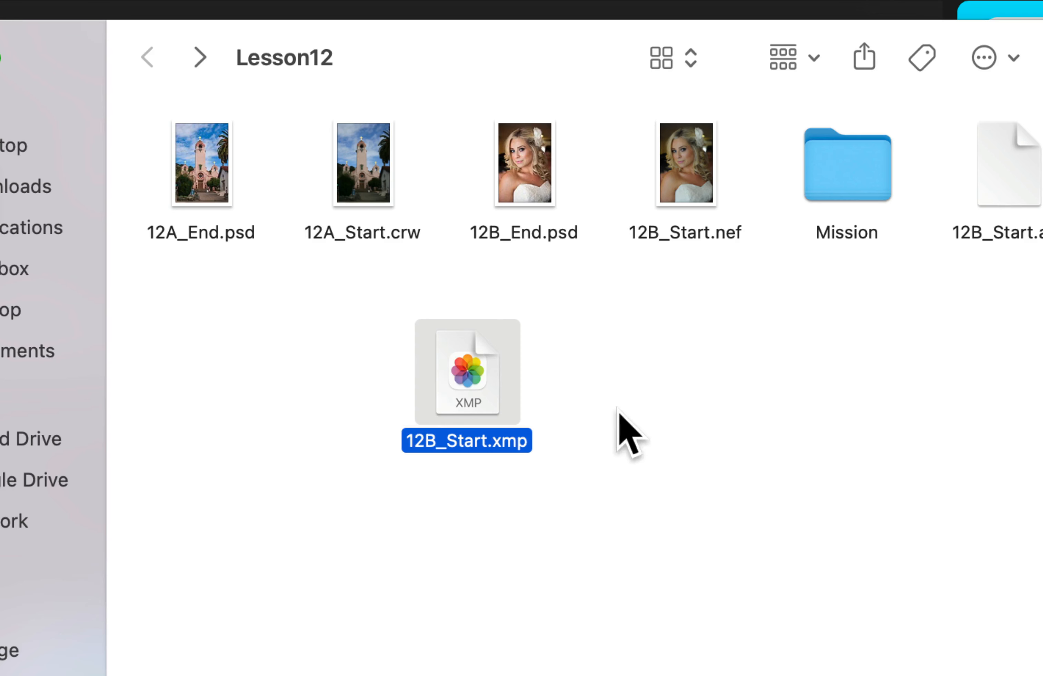
click(629, 369)
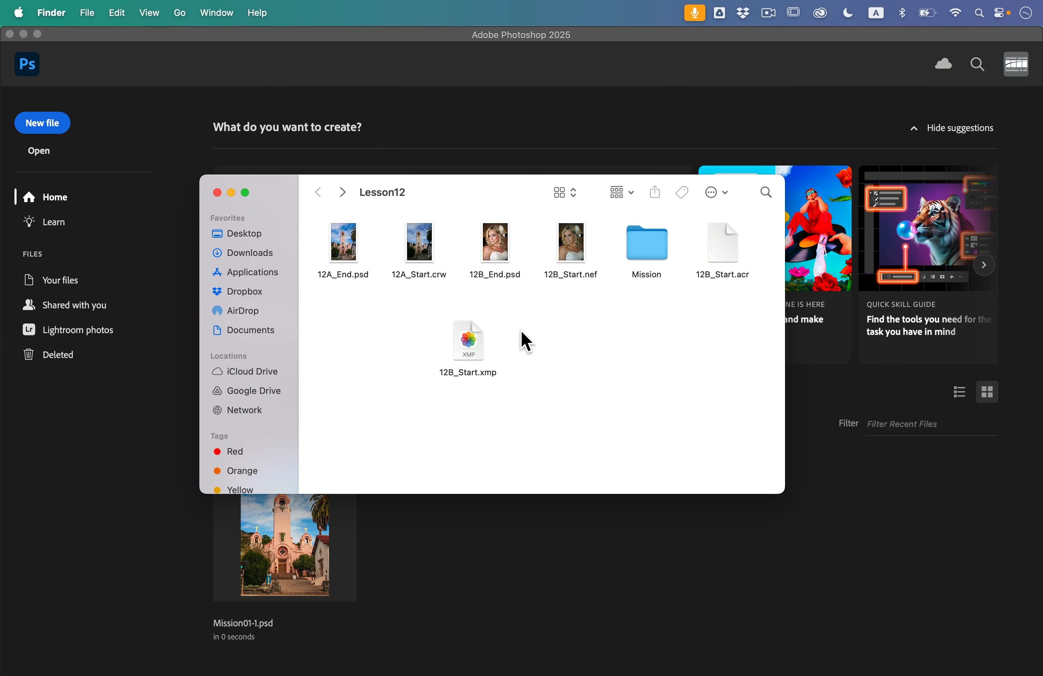